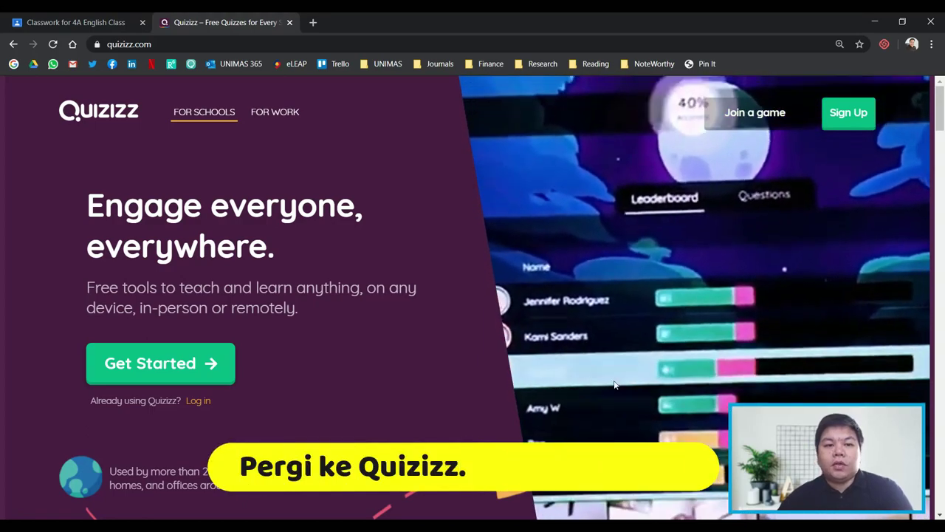
- Log in to Quizizz with the existing Google account
{"action": "left_click", "coordinate": [848, 116]}
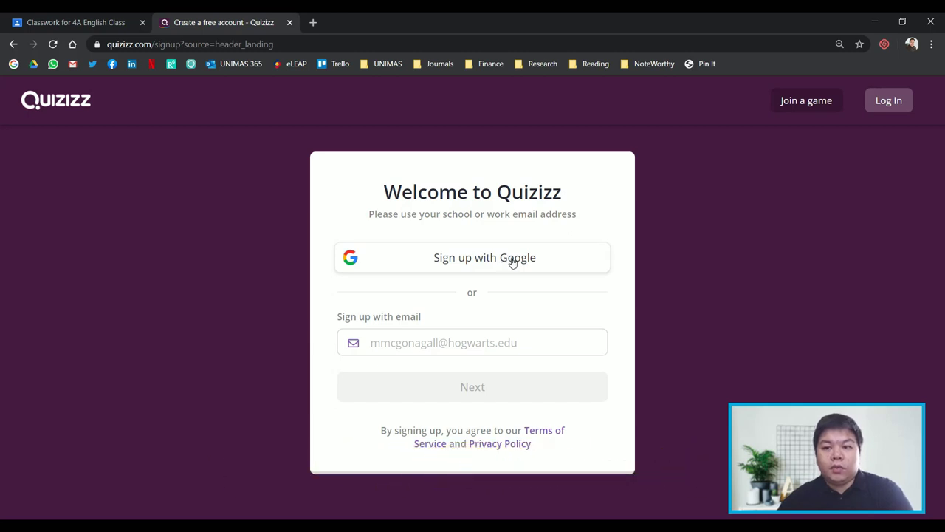
{"action": "left_click", "coordinate": [889, 103]}
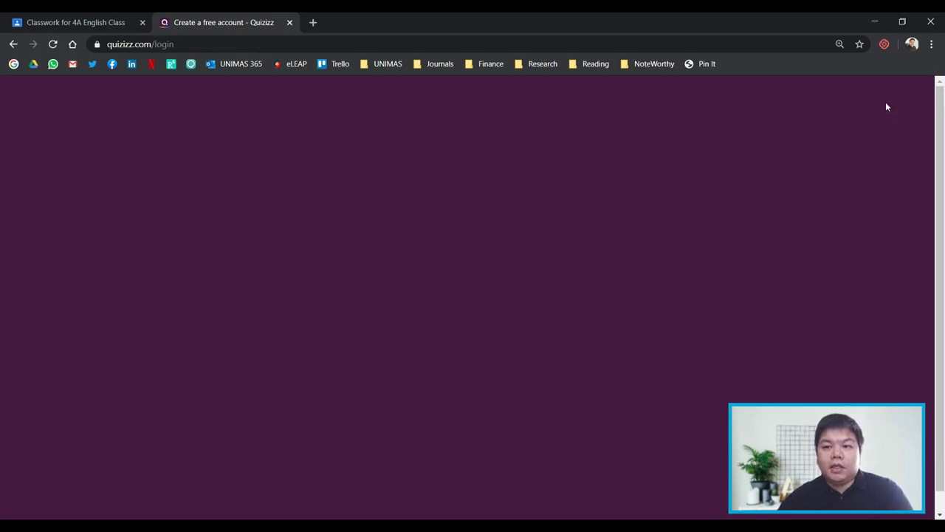
{"action": "left_click", "coordinate": [482, 239]}
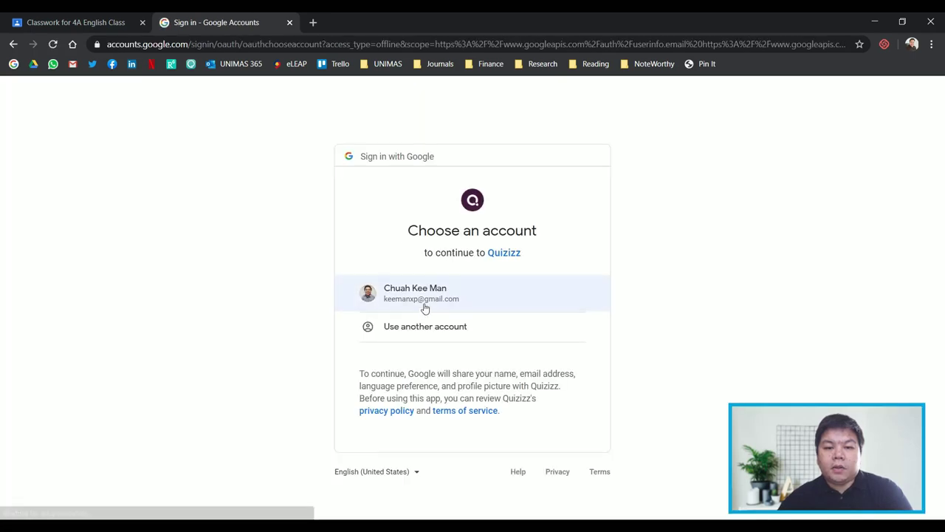
{"action": "left_click", "coordinate": [425, 299]}
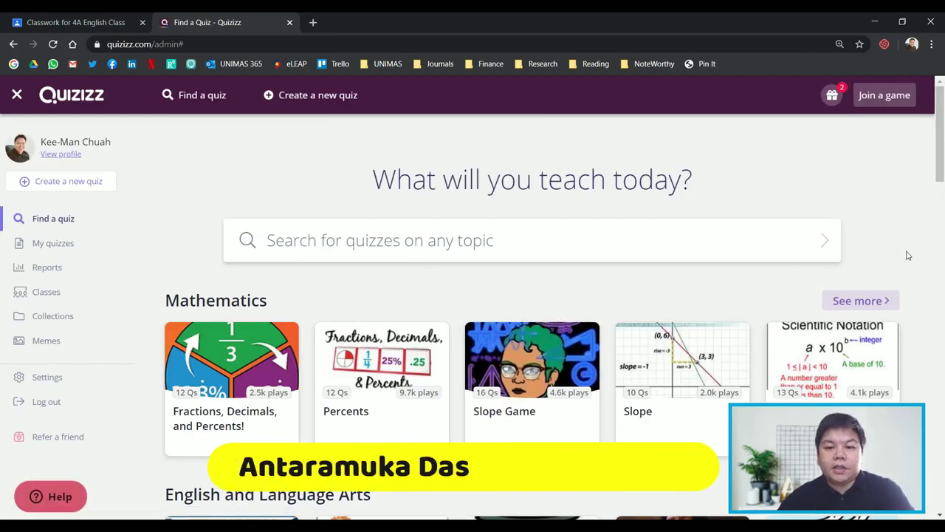
- Search the quiz library for "matematik"
{"action": "scroll", "coordinate": [532, 332], "scroll_direction": "down", "scroll_amount": 2}
{"action": "scroll", "coordinate": [518, 194], "scroll_direction": "up", "scroll_amount": 2}
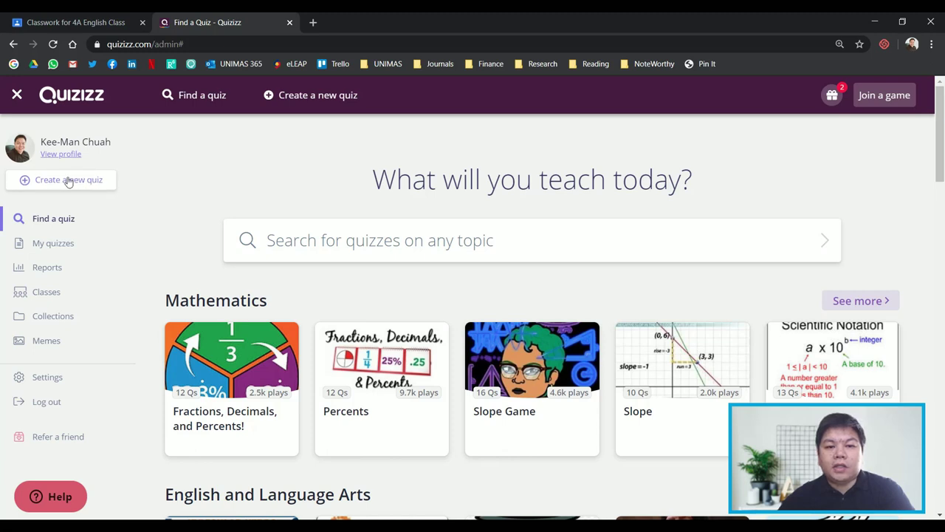
{"action": "left_click", "coordinate": [466, 247]}
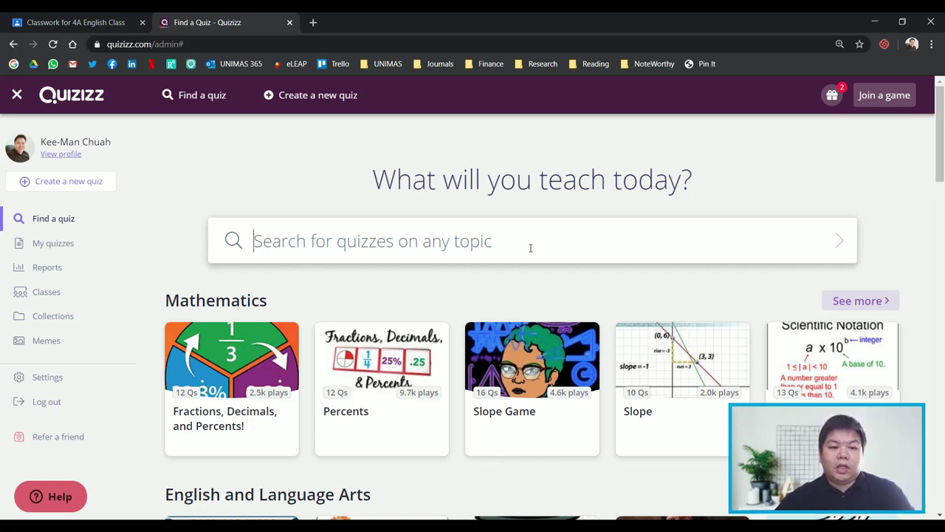
{"action": "type", "text": "matemat"}
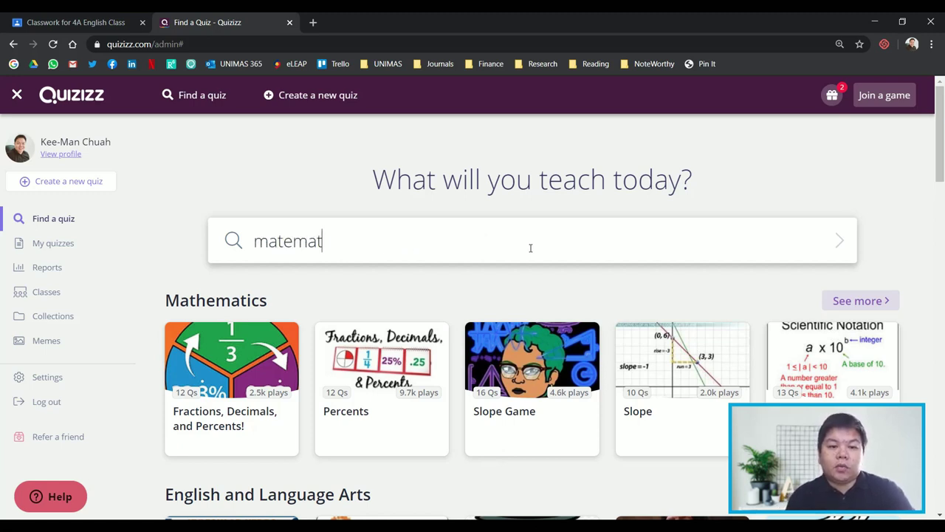
{"action": "type", "text": "ik"}
{"action": "key", "text": "Return"}
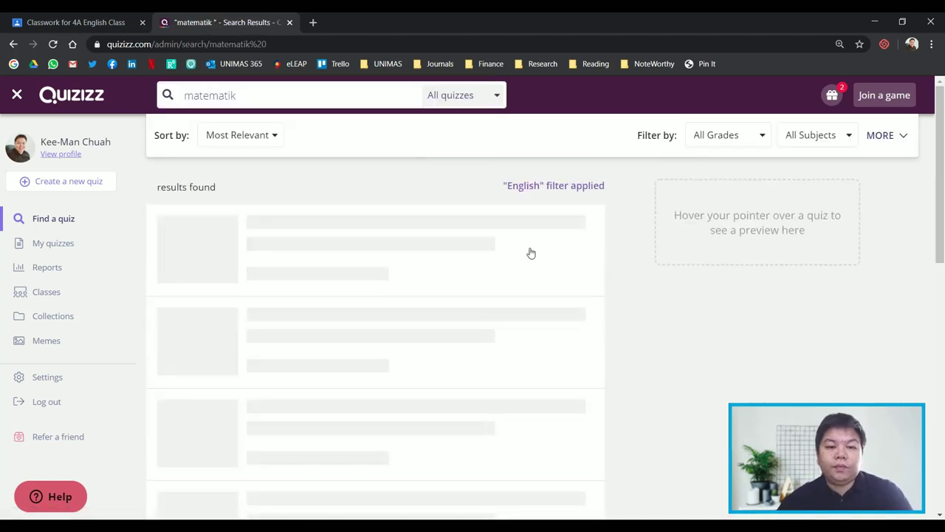
- Browse the search results, preview the questions of the MATEMATIK quiz with the green vine image, and open that quiz
{"action": "scroll", "coordinate": [460, 244], "scroll_direction": "down", "scroll_amount": 5}
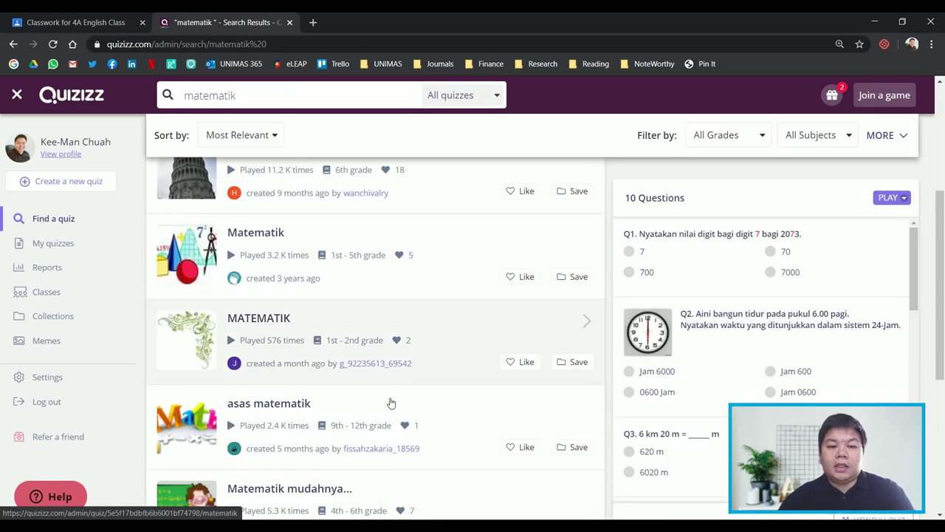
{"action": "scroll", "coordinate": [463, 359], "scroll_direction": "up", "scroll_amount": 5}
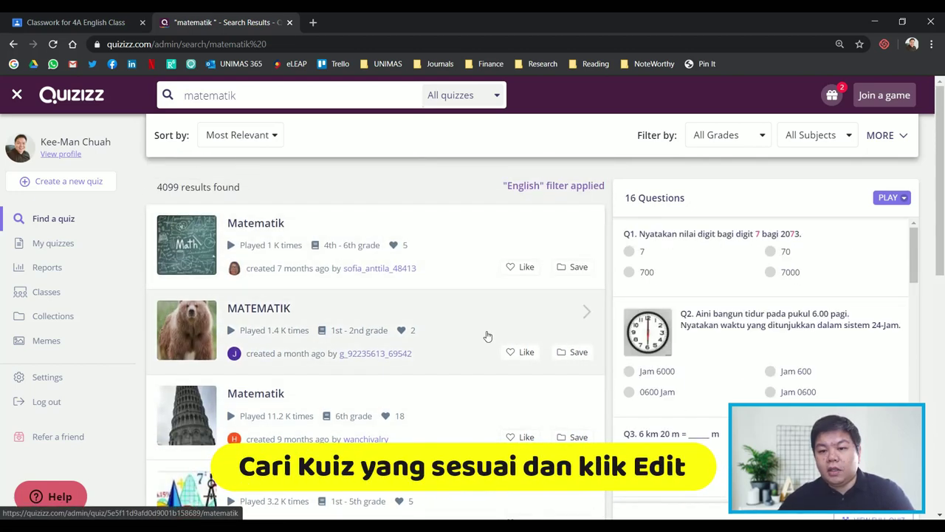
{"action": "scroll", "coordinate": [481, 388], "scroll_direction": "down", "scroll_amount": 2}
{"action": "scroll", "coordinate": [751, 387], "scroll_direction": "down", "scroll_amount": 10}
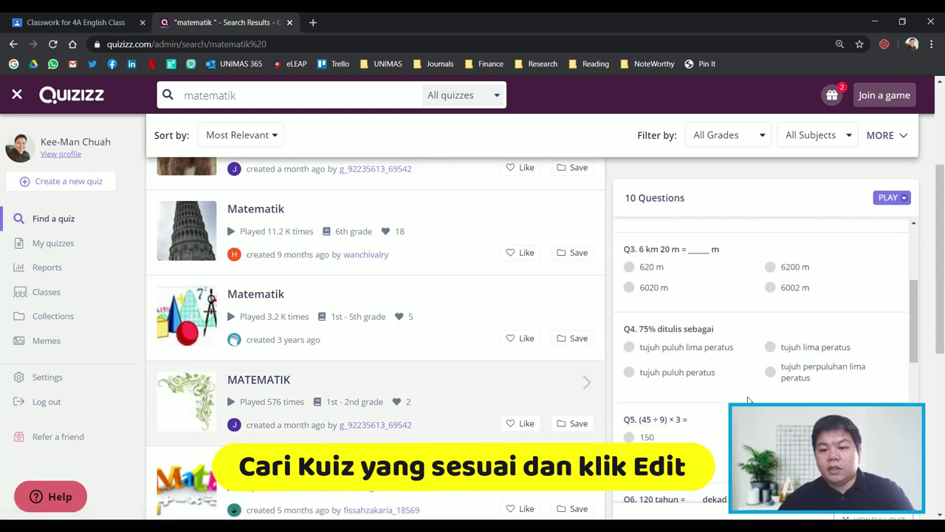
{"action": "scroll", "coordinate": [752, 387], "scroll_direction": "up", "scroll_amount": 5}
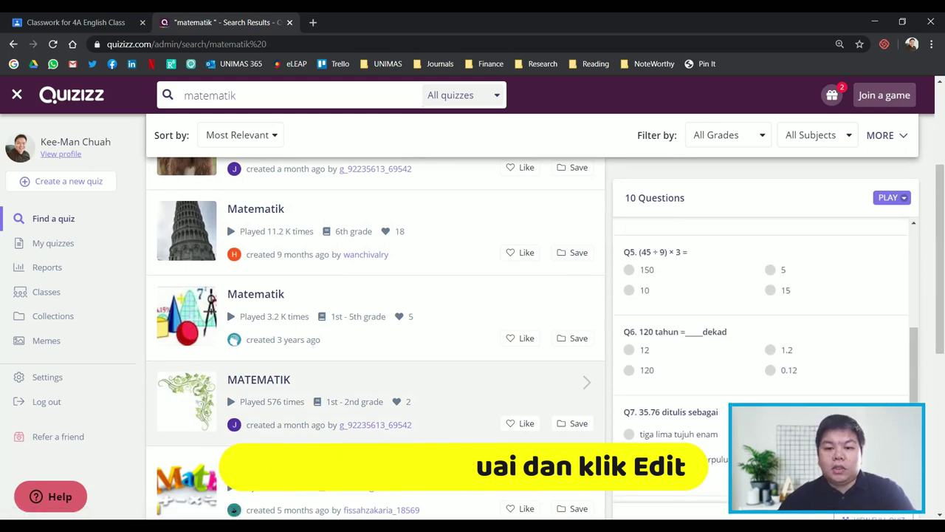
{"action": "left_click", "coordinate": [587, 386]}
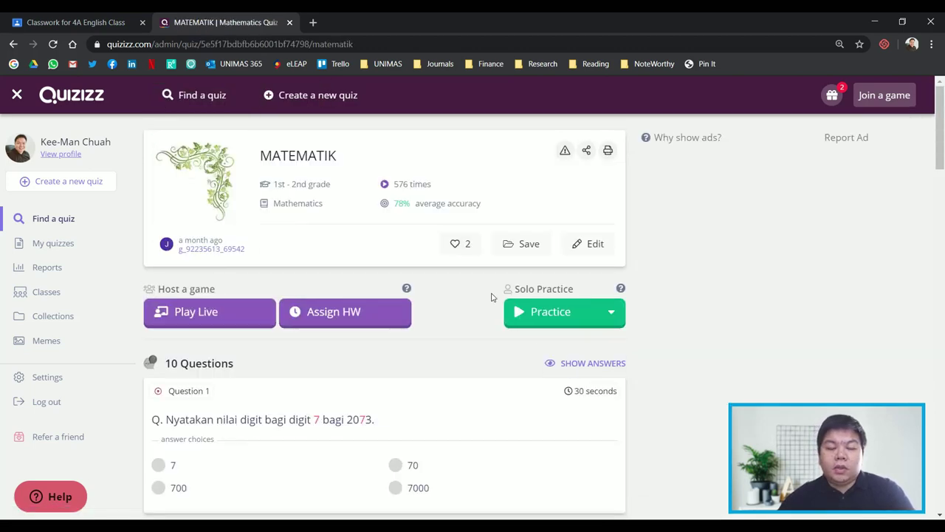
- Open an editable copy of the MATEMATIK quiz and exit the editor, leaving it as a draft
{"action": "left_click", "coordinate": [587, 247]}
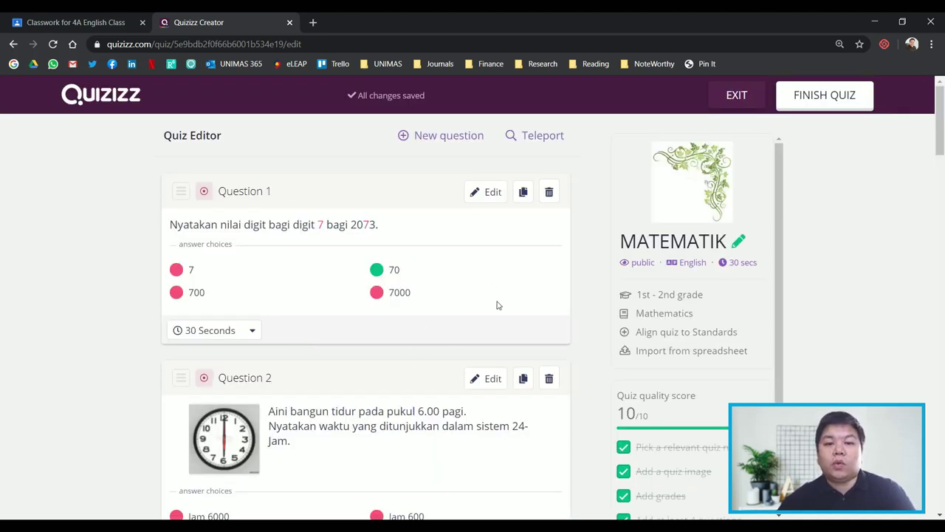
{"action": "left_click", "coordinate": [739, 98]}
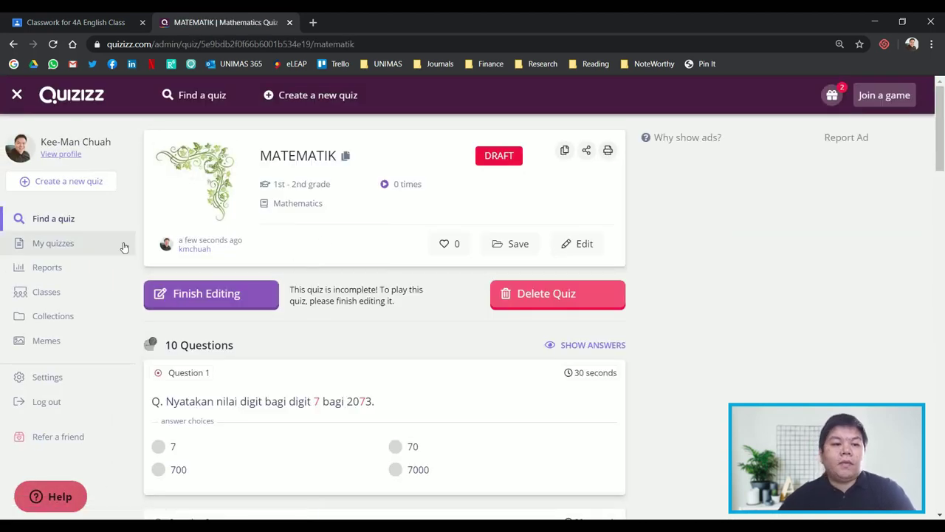
- Create a new quiz named "Kuiz 1 Matematik" with Mathematics as its subject
{"action": "left_click", "coordinate": [82, 186]}
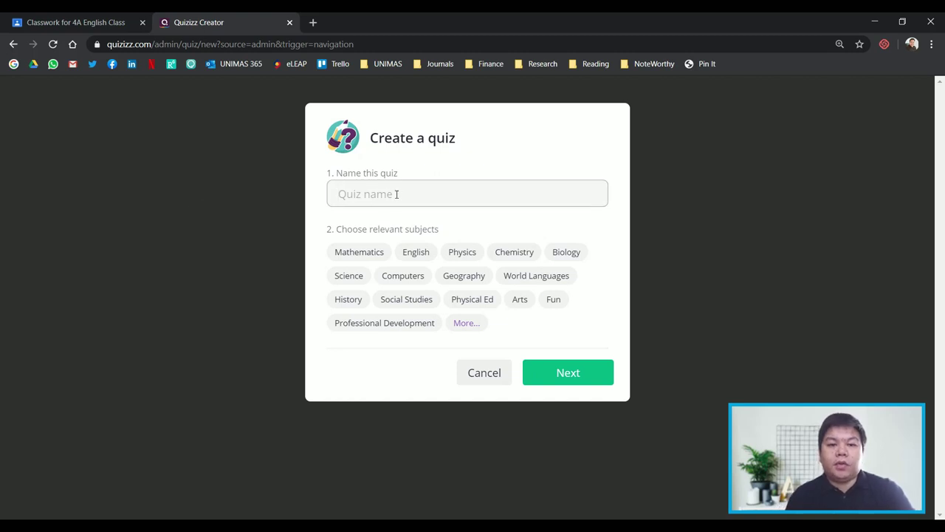
{"action": "type", "text": "Kuiz 1 Matematik"}
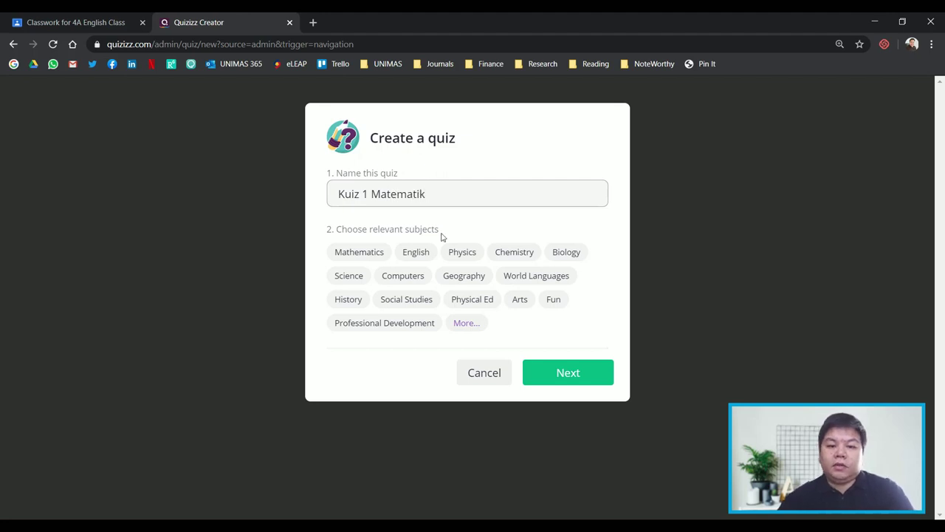
{"action": "left_click", "coordinate": [356, 252]}
{"action": "left_click", "coordinate": [562, 373]}
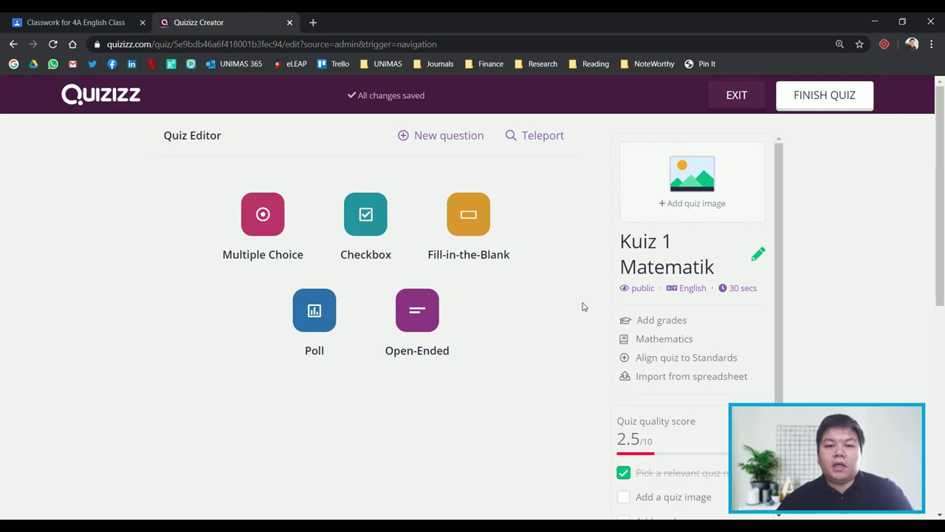
- Add a multiple-choice question "12+12 =" with answer options 24, 23 and 34, mark 24 as correct, and save it
{"action": "left_click", "coordinate": [271, 222]}
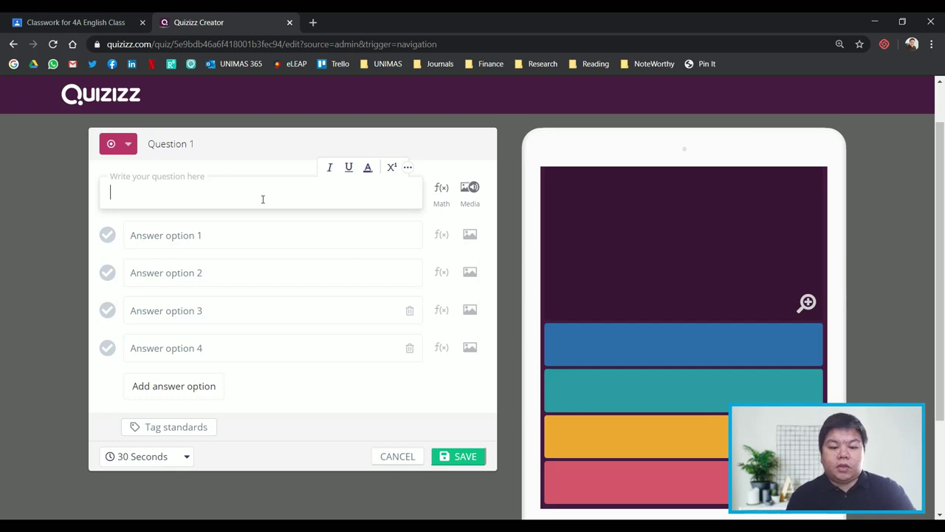
{"action": "type", "text": "12+12 ="}
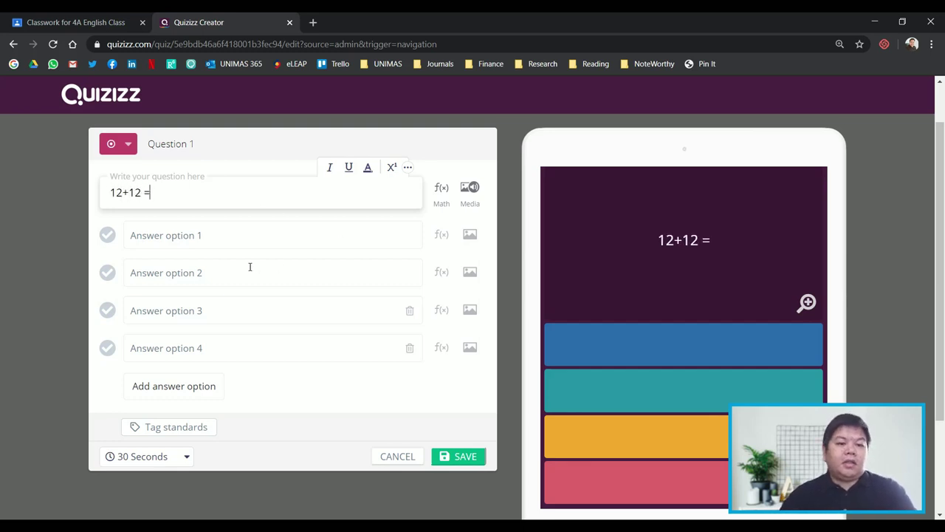
{"action": "left_click", "coordinate": [206, 242]}
{"action": "type", "text": "24"}
{"action": "left_click", "coordinate": [181, 270]}
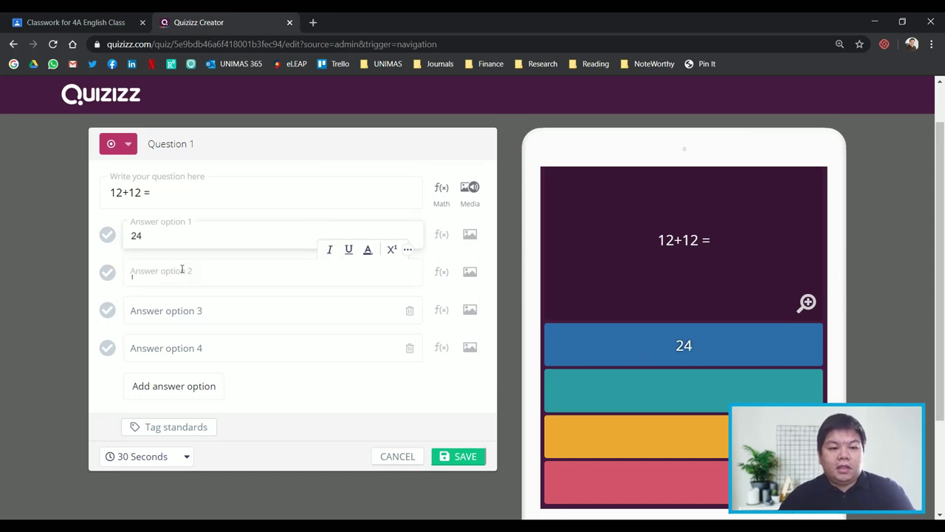
{"action": "type", "text": "23"}
{"action": "left_click", "coordinate": [173, 310]}
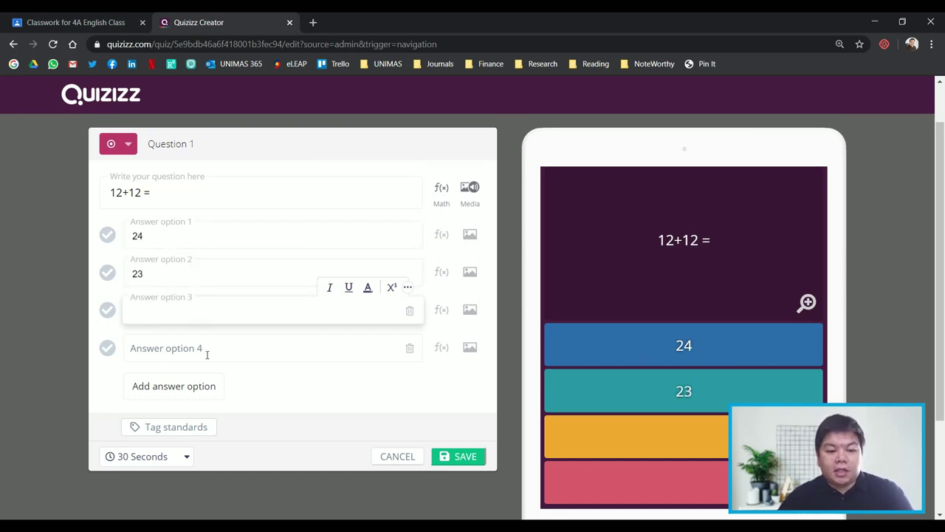
{"action": "type", "text": "34"}
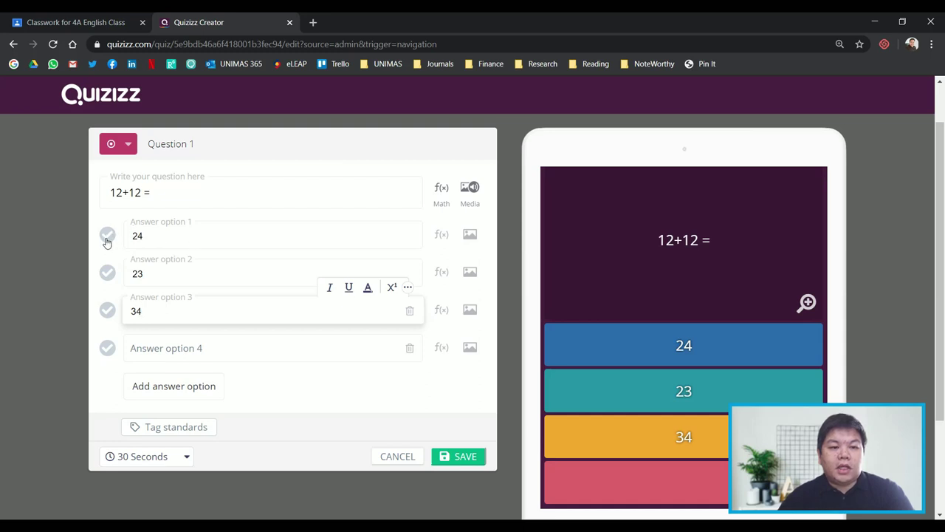
{"action": "left_click", "coordinate": [107, 237]}
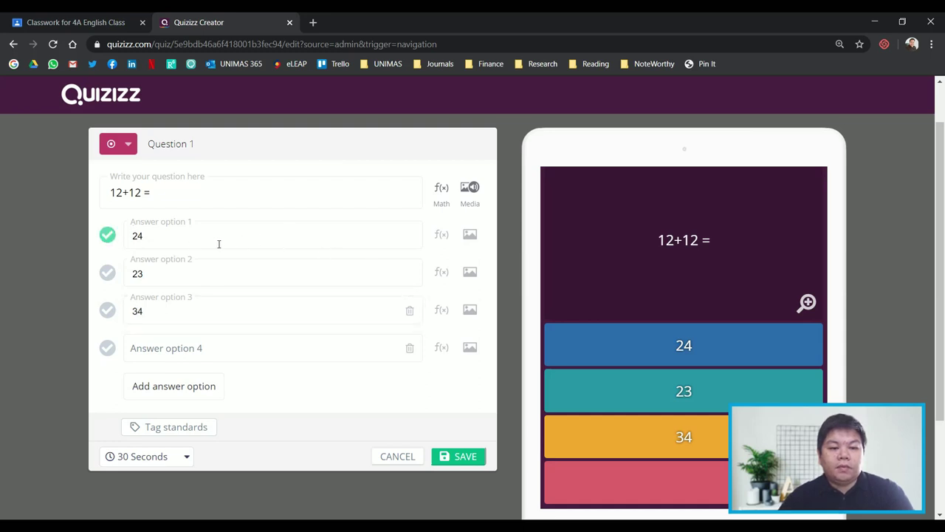
{"action": "left_click", "coordinate": [480, 463]}
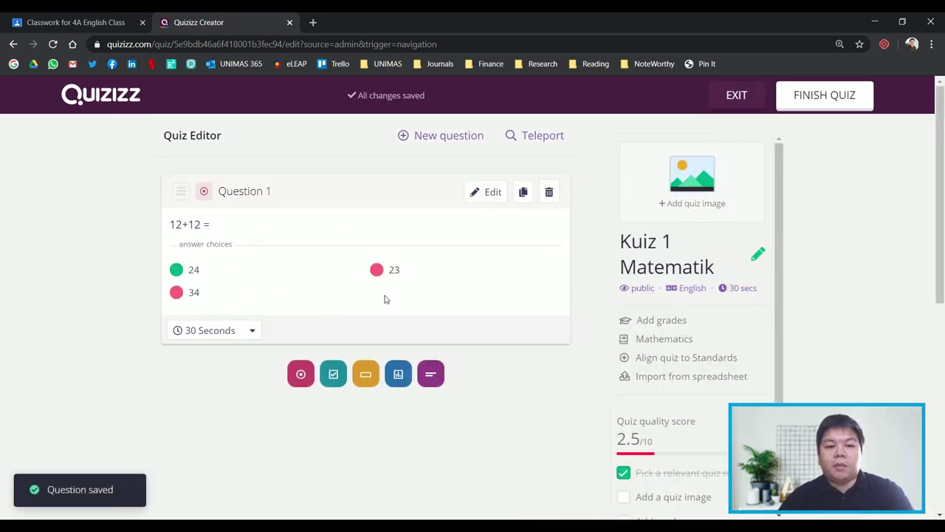
- Start a second multiple-choice question and examine the basic symbols offered in its equation editor without inserting any
{"action": "left_click", "coordinate": [442, 140]}
{"action": "left_click", "coordinate": [251, 208]}
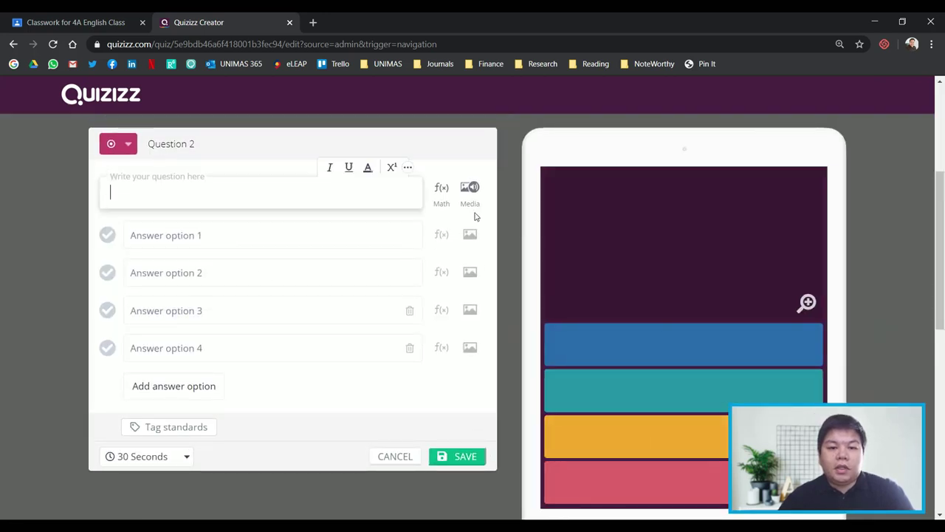
{"action": "left_click", "coordinate": [441, 190]}
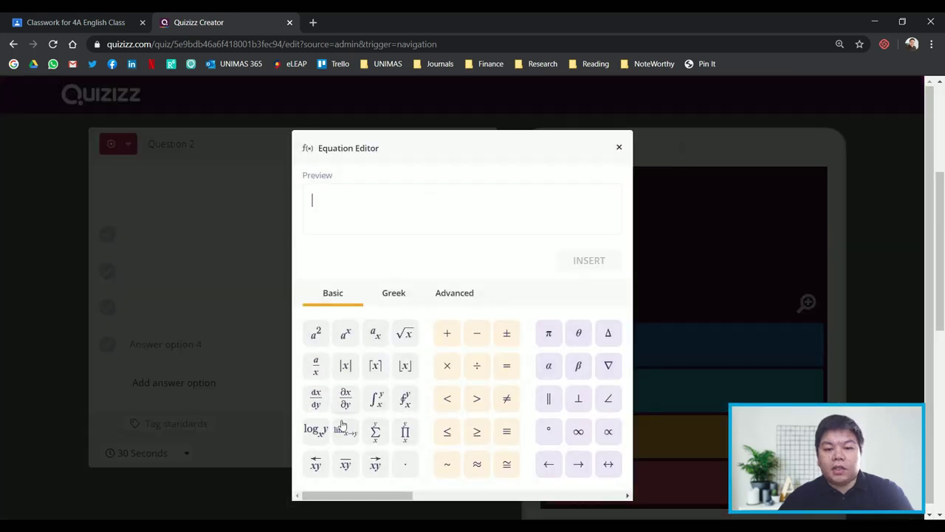
{"action": "left_click_drag", "start_coordinate": [354, 495], "coordinate": [533, 496]}
{"action": "left_click", "coordinate": [329, 494]}
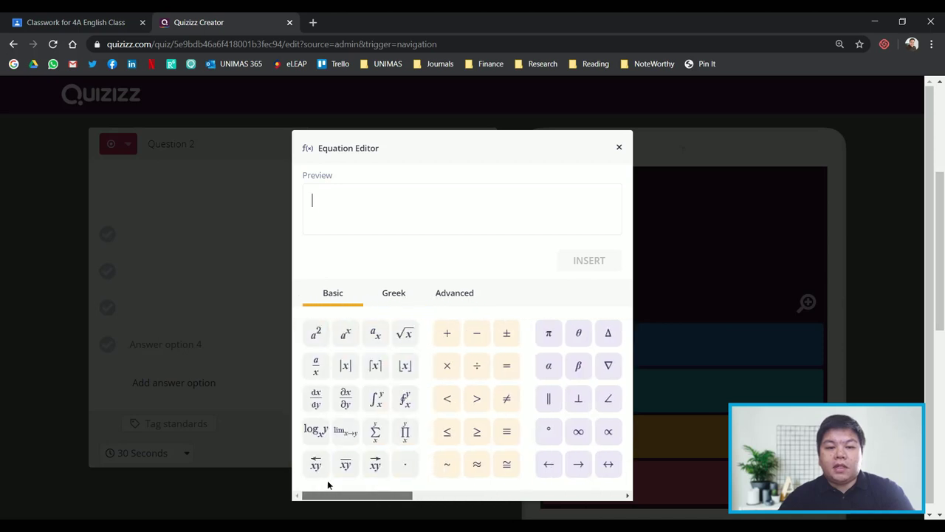
{"action": "left_click", "coordinate": [620, 147]}
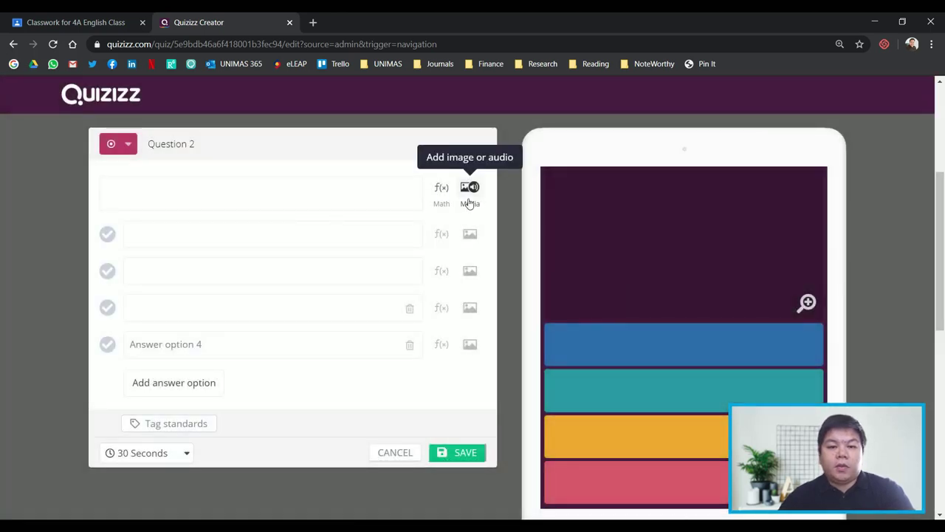
- Check the image upload and link options for the second question without adding media
{"action": "left_click", "coordinate": [178, 194]}
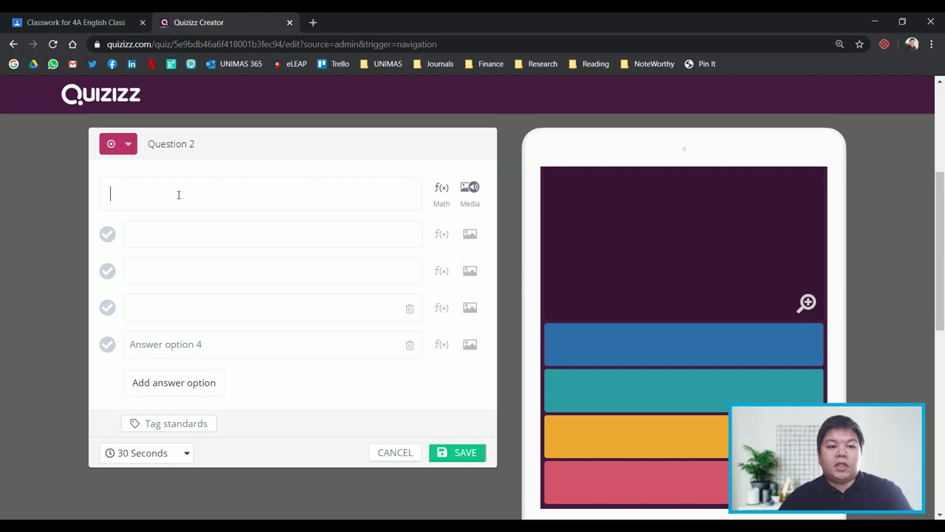
{"action": "left_click", "coordinate": [471, 194]}
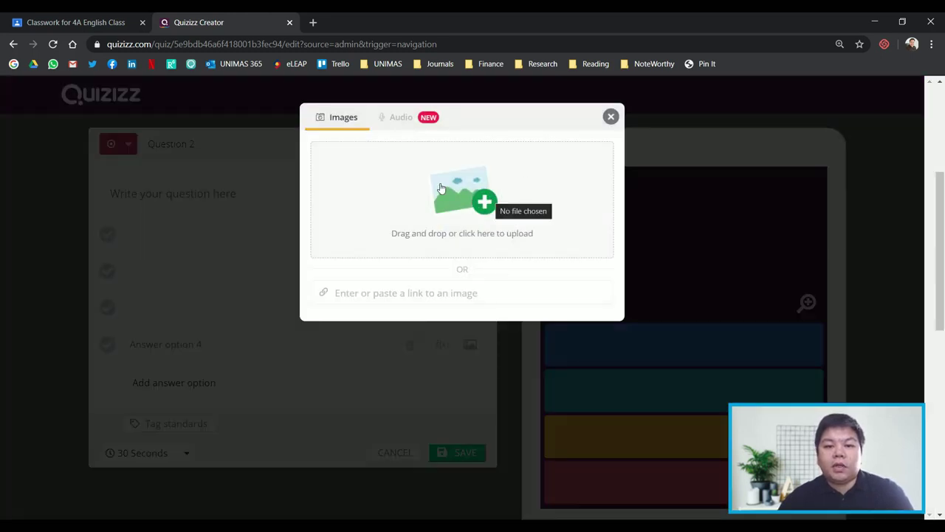
{"action": "left_click", "coordinate": [611, 118]}
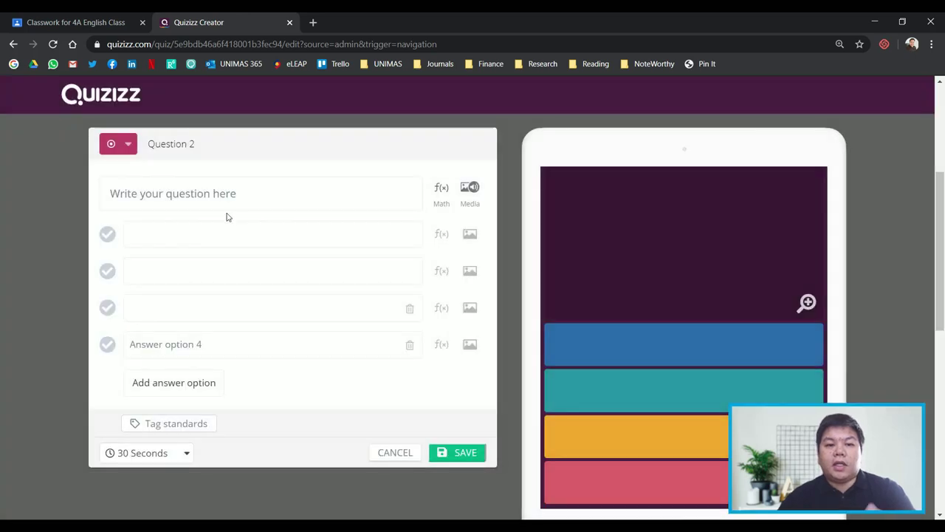
- Fill in the second multiple-choice question as "12x0" with answer options 0, 12, 1 and 2, mark 0 as correct, and save it
{"action": "left_click", "coordinate": [197, 193]}
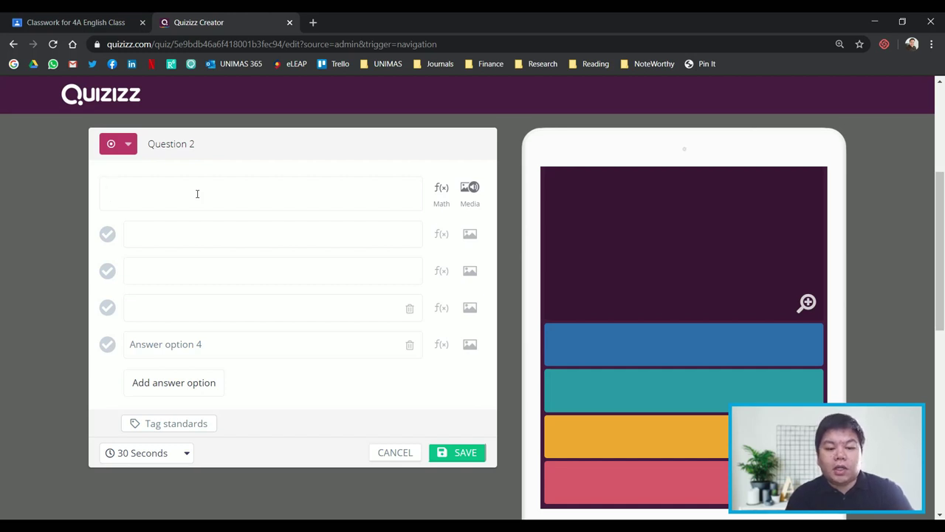
{"action": "type", "text": "12"}
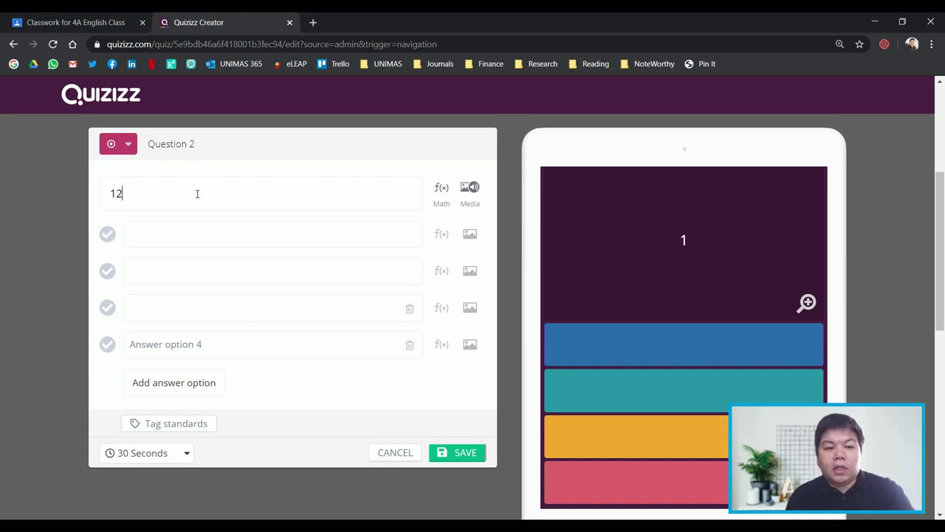
{"action": "type", "text": "x0"}
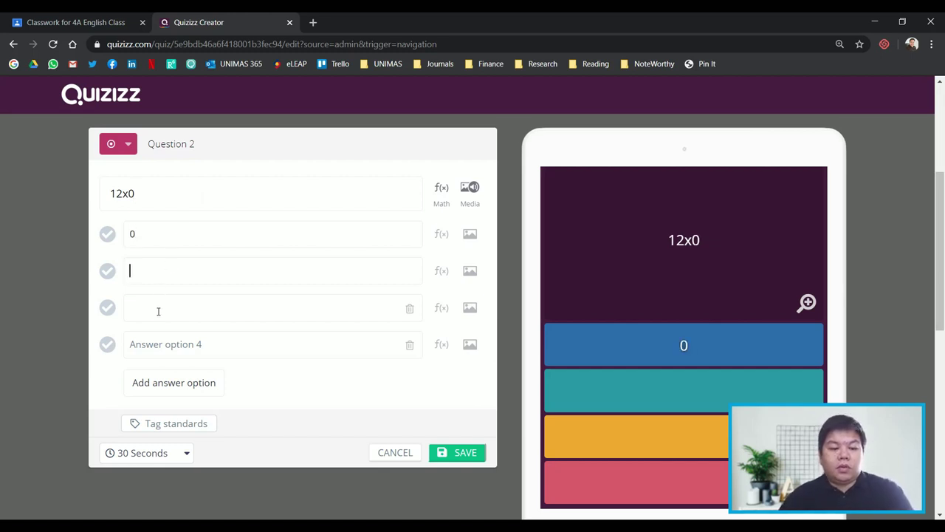
{"action": "type", "text": "12"}
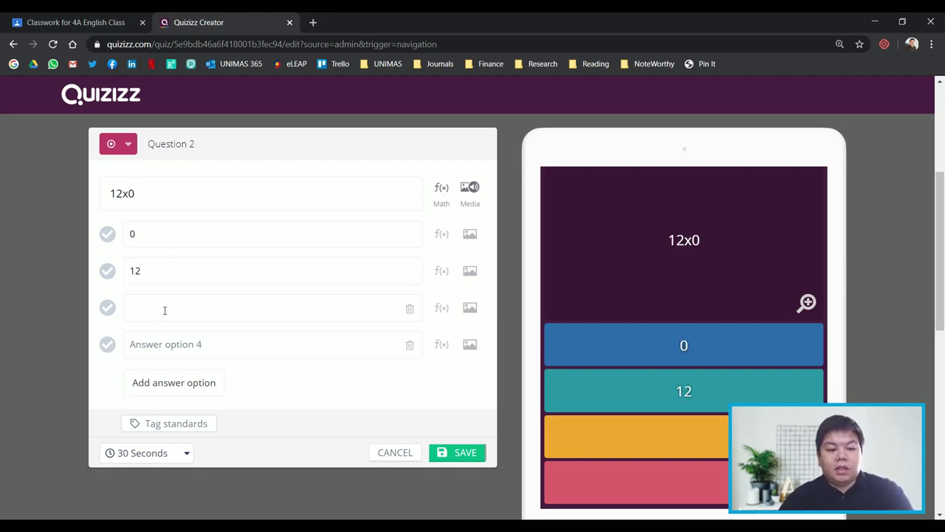
{"action": "type", "text": "1"}
{"action": "left_click", "coordinate": [164, 343]}
{"action": "type", "text": "2"}
{"action": "left_click", "coordinate": [107, 234]}
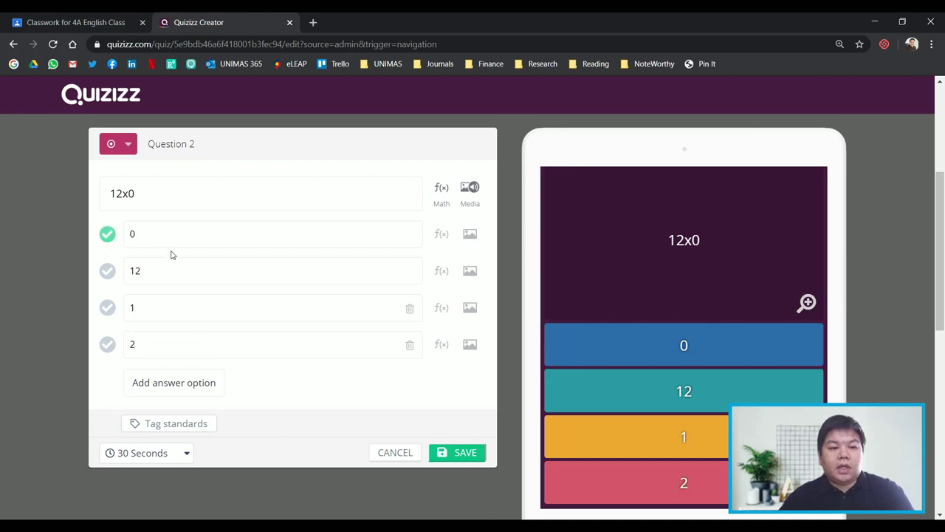
{"action": "left_click", "coordinate": [464, 451]}
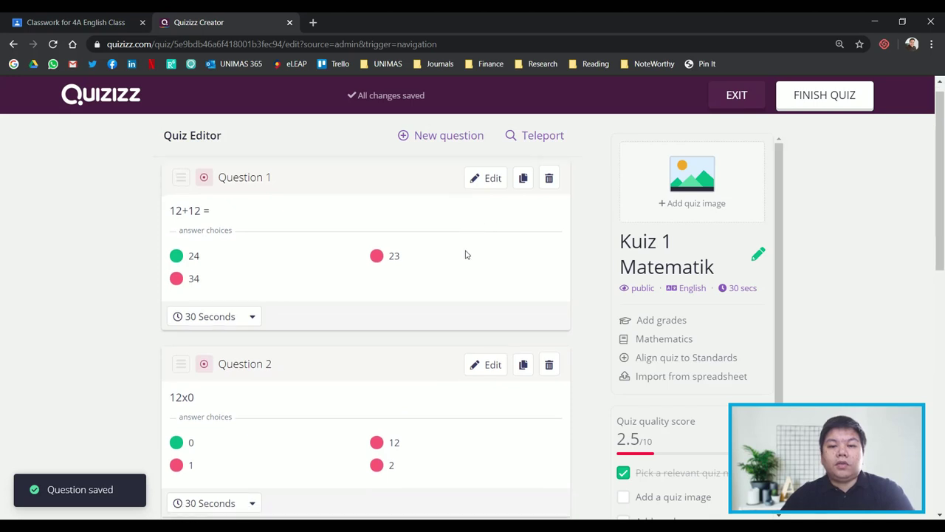
- Examine the available question types without adding a question, and review the two saved questions in the quiz editor
{"action": "scroll", "coordinate": [463, 161], "scroll_direction": "up", "scroll_amount": 3}
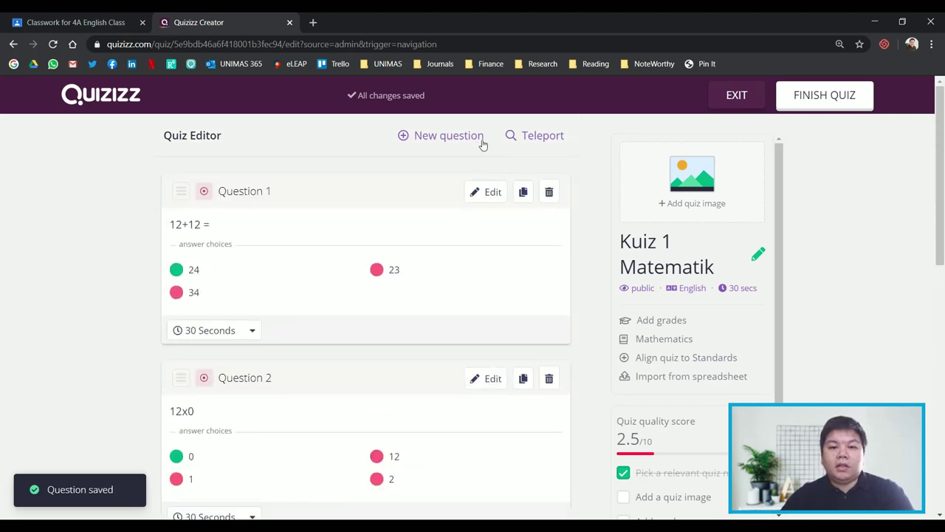
{"action": "left_click", "coordinate": [467, 140]}
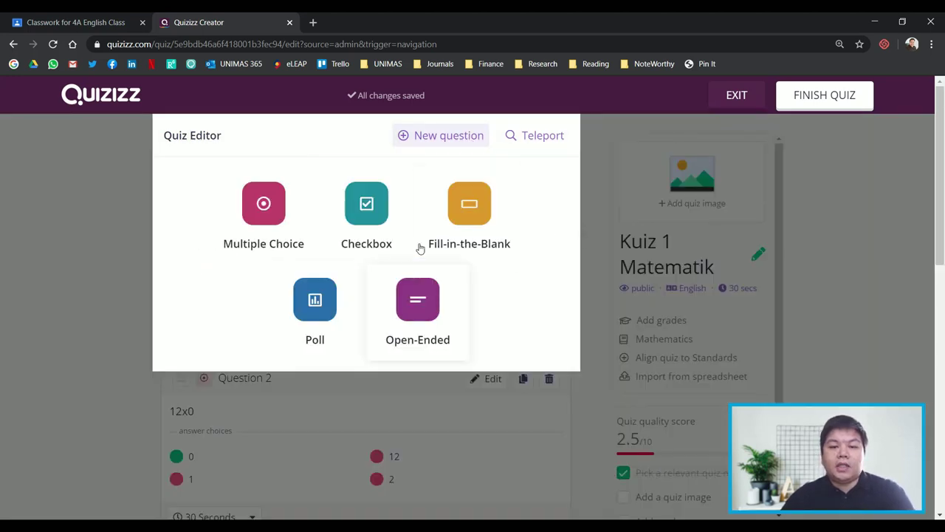
{"action": "left_click", "coordinate": [55, 238]}
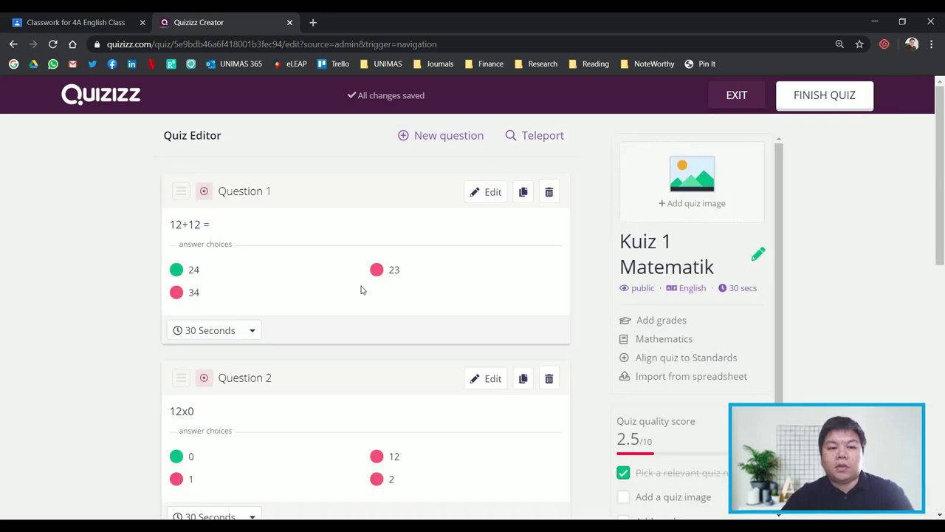
{"action": "scroll", "coordinate": [361, 290], "scroll_direction": "down", "scroll_amount": 3}
{"action": "scroll", "coordinate": [323, 165], "scroll_direction": "up", "scroll_amount": 3}
{"action": "scroll", "coordinate": [384, 307], "scroll_direction": "down", "scroll_amount": 1}
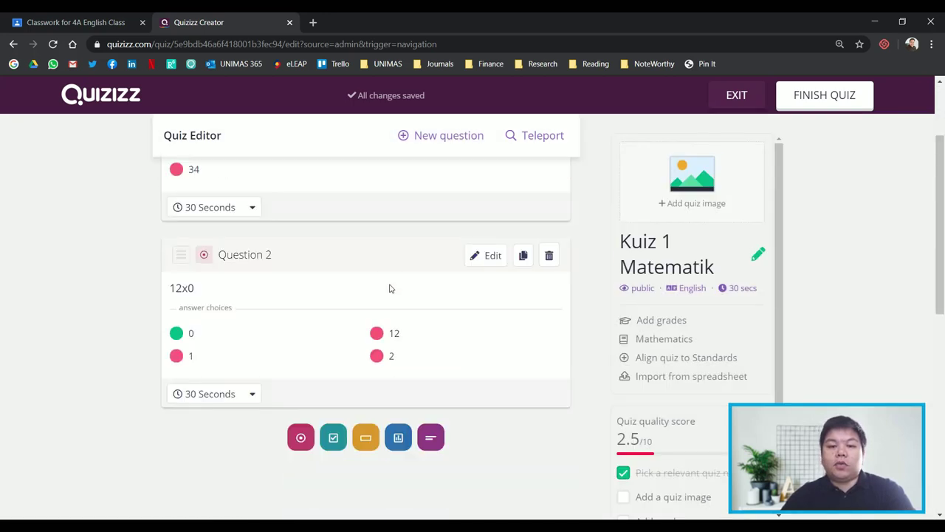
{"action": "scroll", "coordinate": [389, 287], "scroll_direction": "up", "scroll_amount": 2}
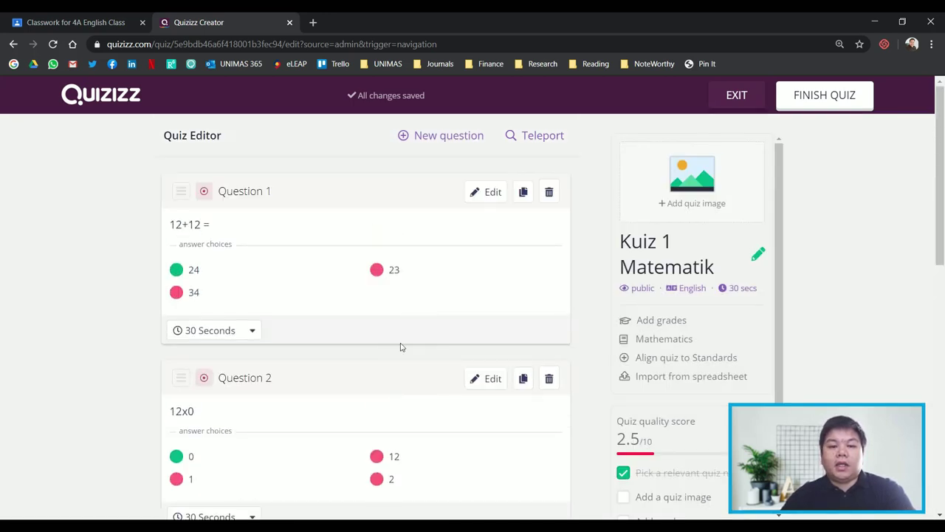
{"action": "scroll", "coordinate": [382, 350], "scroll_direction": "down", "scroll_amount": 2}
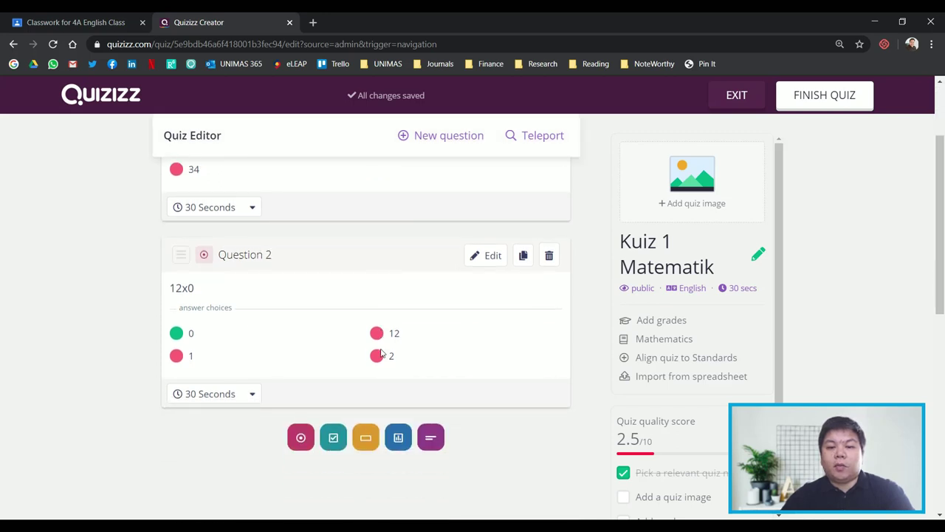
{"action": "scroll", "coordinate": [382, 342], "scroll_direction": "up", "scroll_amount": 2}
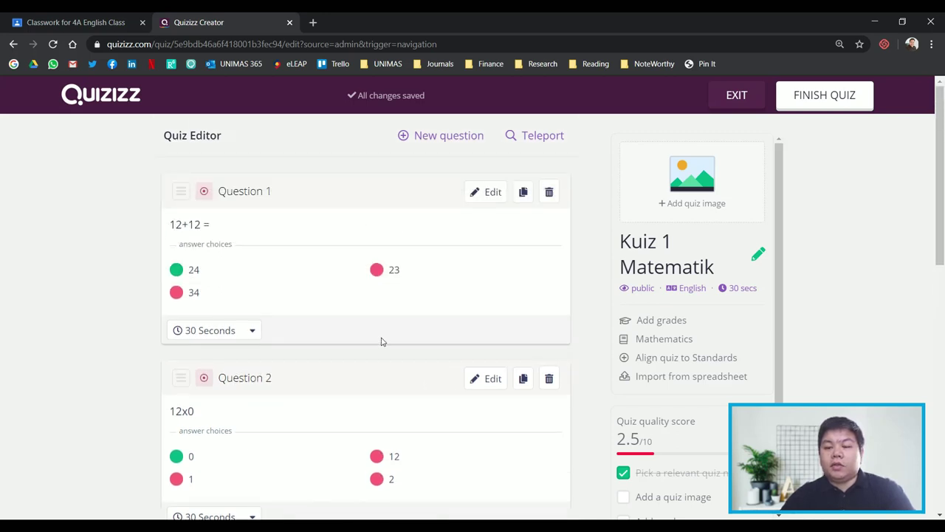
- Set the quiz's grade range to 3rd through 3rd in its details, save them, and finish the quiz
{"action": "left_click", "coordinate": [694, 184]}
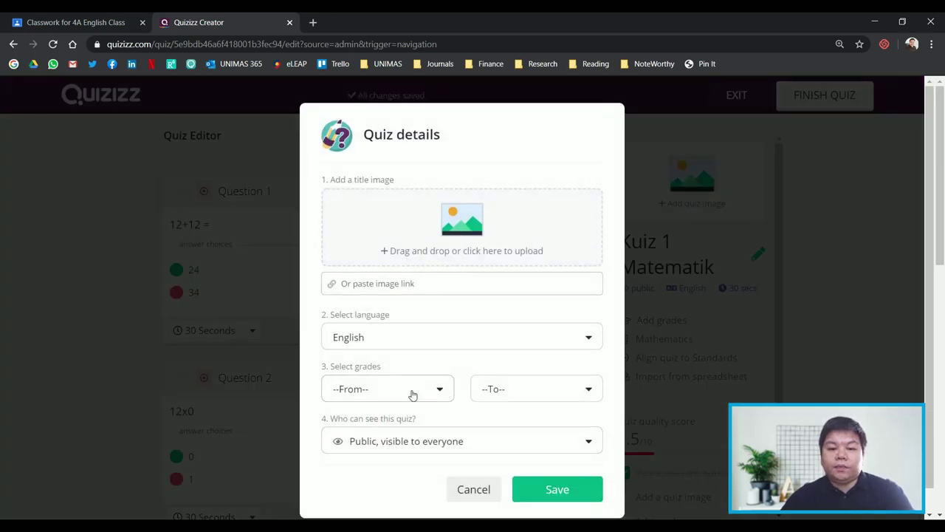
{"action": "left_click", "coordinate": [403, 334]}
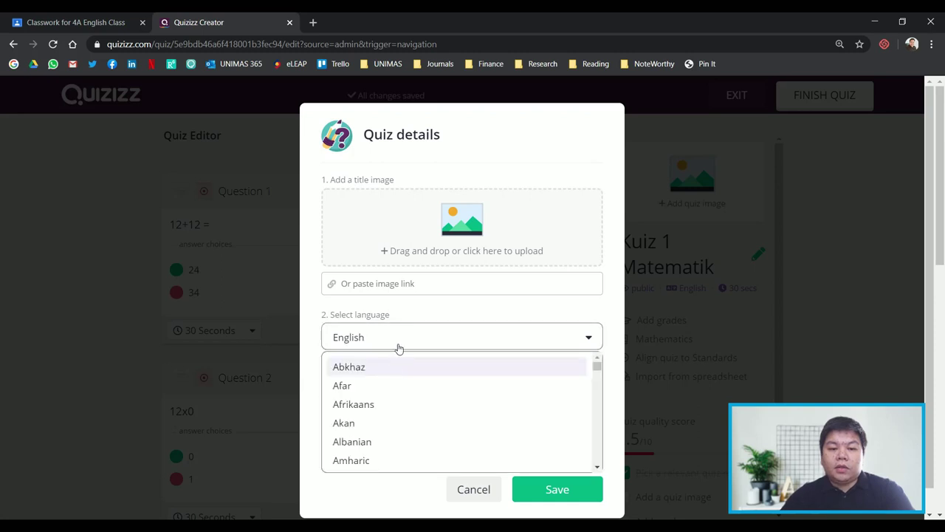
{"action": "left_click", "coordinate": [402, 304]}
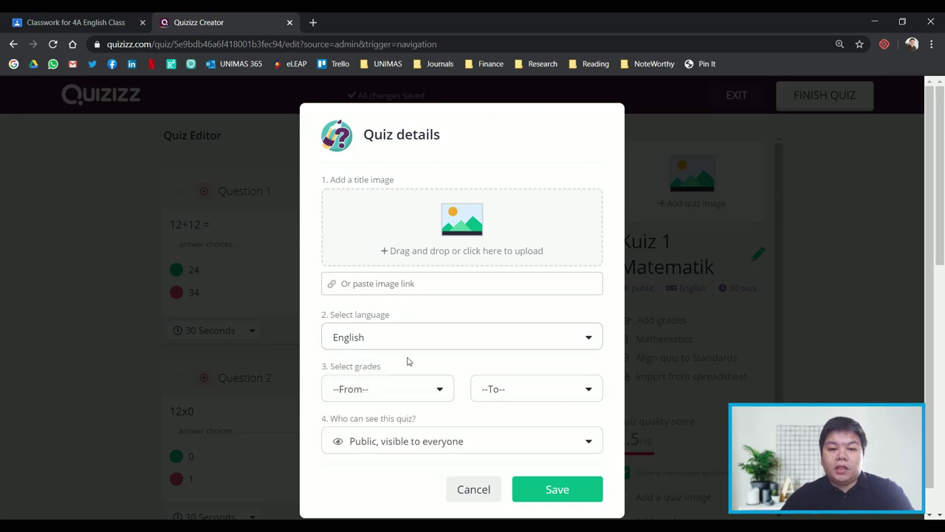
{"action": "left_click", "coordinate": [402, 394]}
{"action": "scroll", "coordinate": [401, 433], "scroll_direction": "down", "scroll_amount": 5}
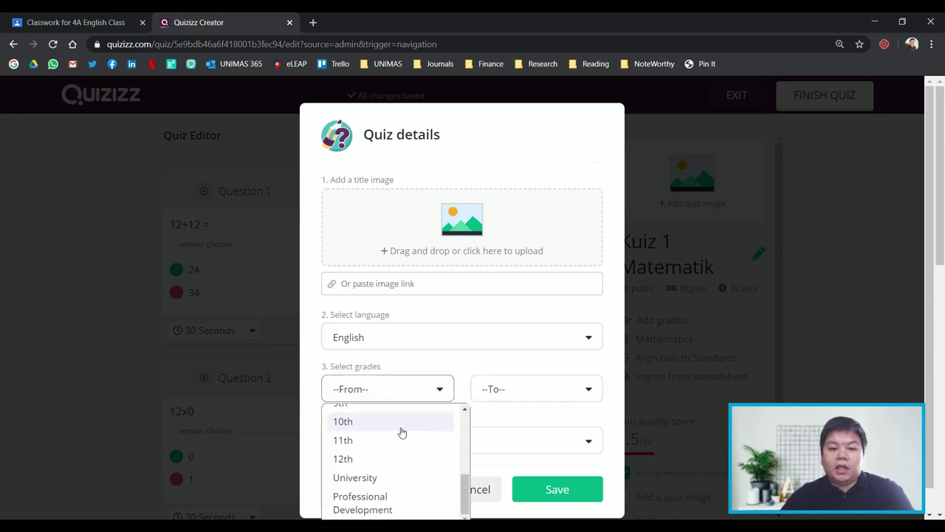
{"action": "scroll", "coordinate": [396, 434], "scroll_direction": "up", "scroll_amount": 5}
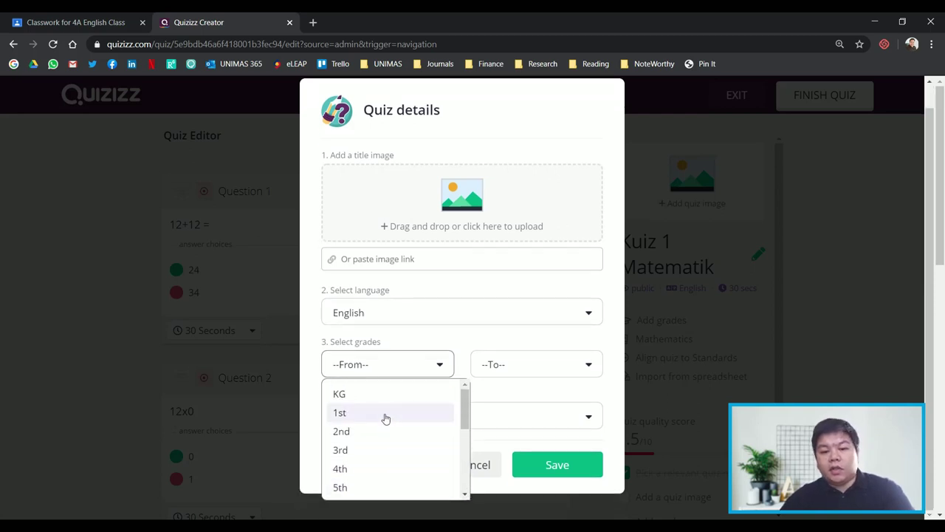
{"action": "left_click", "coordinate": [374, 452]}
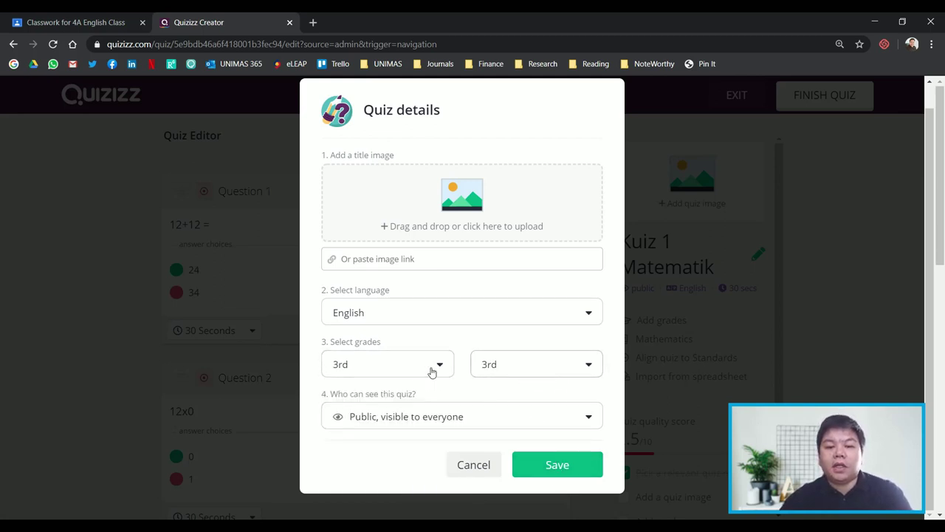
{"action": "left_click", "coordinate": [550, 471]}
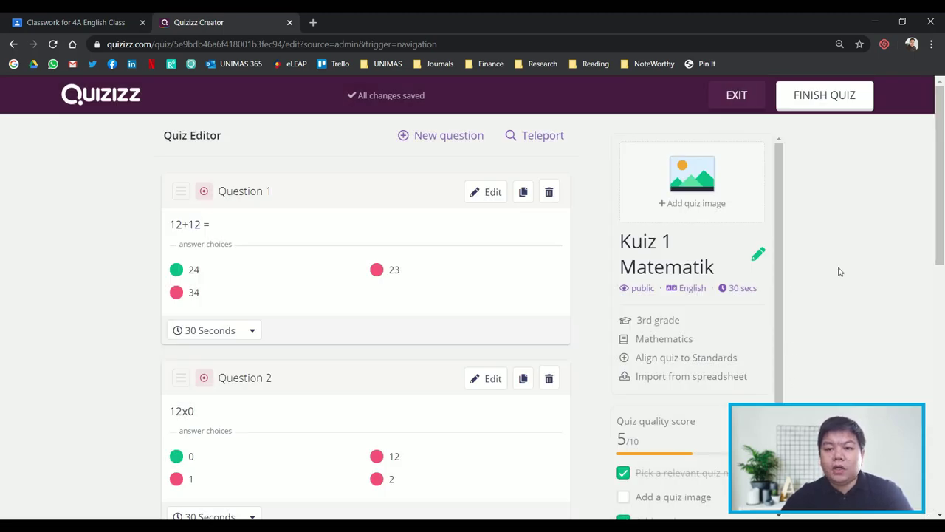
{"action": "left_click", "coordinate": [830, 97]}
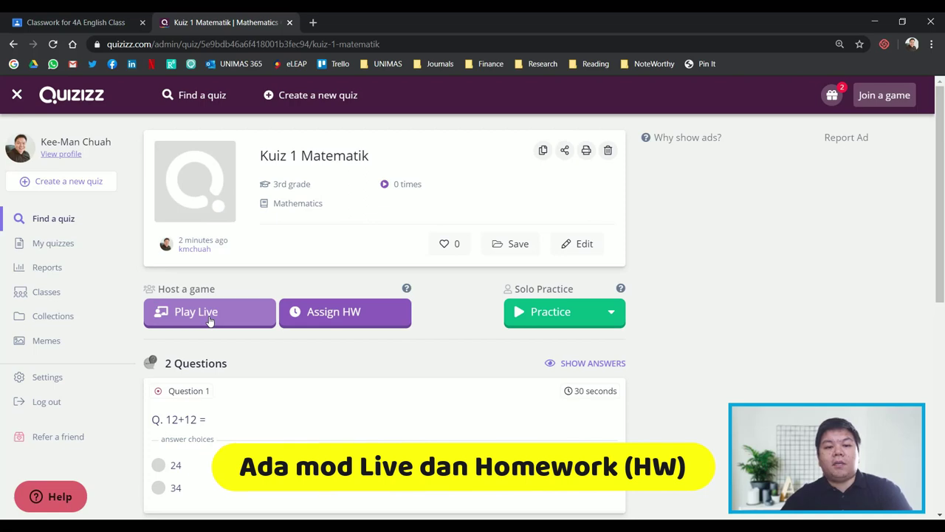
- Examine the live game settings, host a Classic live game to view its waiting screen, and return to the quiz page
{"action": "left_click", "coordinate": [210, 320]}
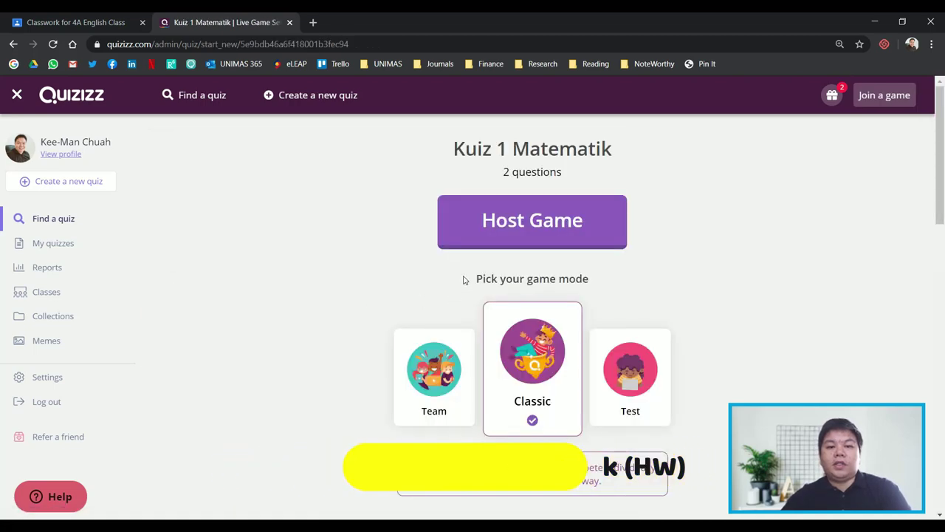
{"action": "scroll", "coordinate": [566, 228], "scroll_direction": "down", "scroll_amount": 3}
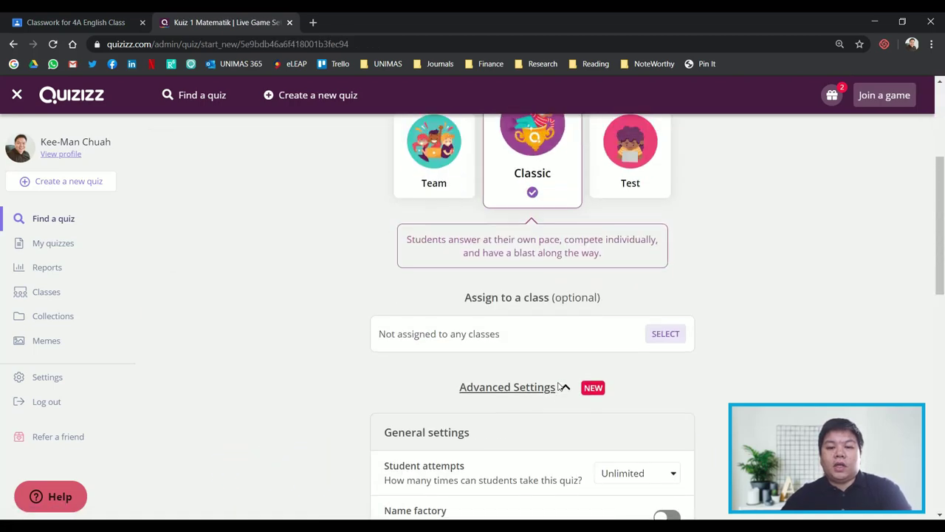
{"action": "scroll", "coordinate": [535, 219], "scroll_direction": "up", "scroll_amount": 3}
{"action": "left_click", "coordinate": [534, 219]}
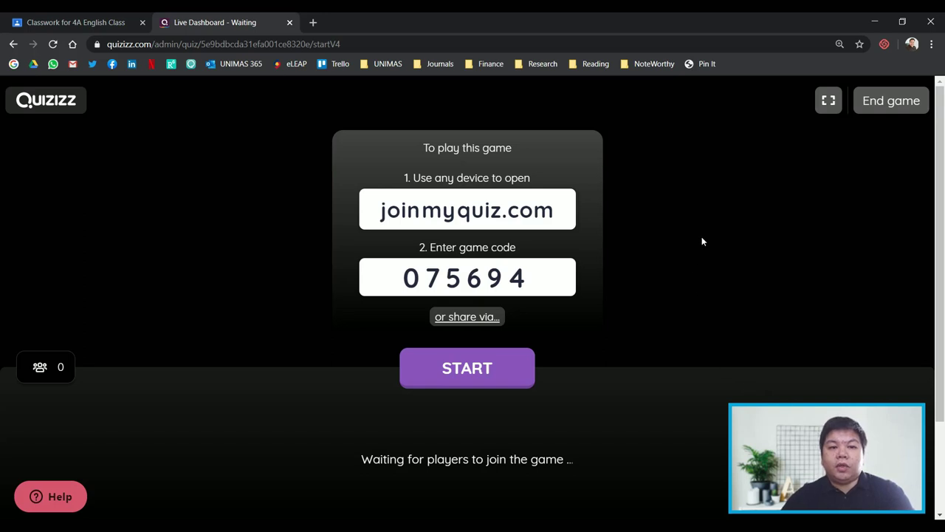
{"action": "left_click", "coordinate": [13, 44]}
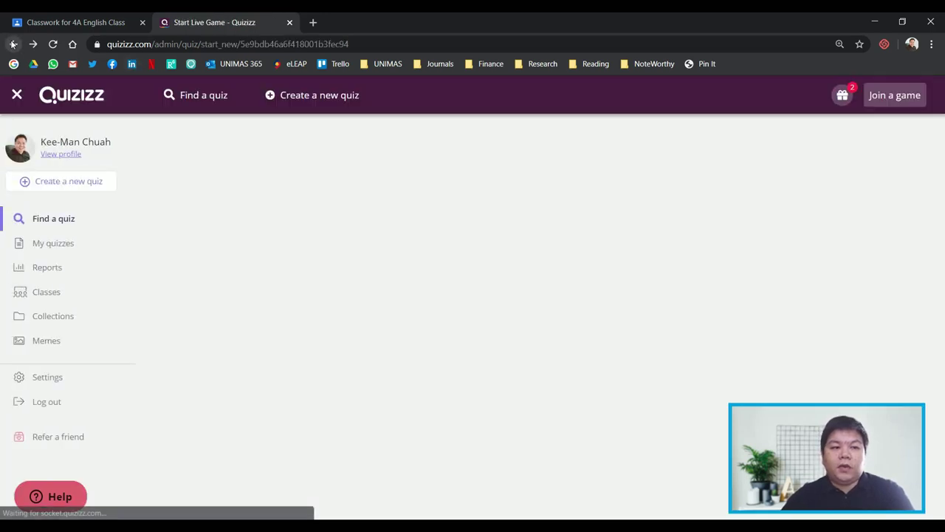
{"action": "left_click", "coordinate": [13, 44]}
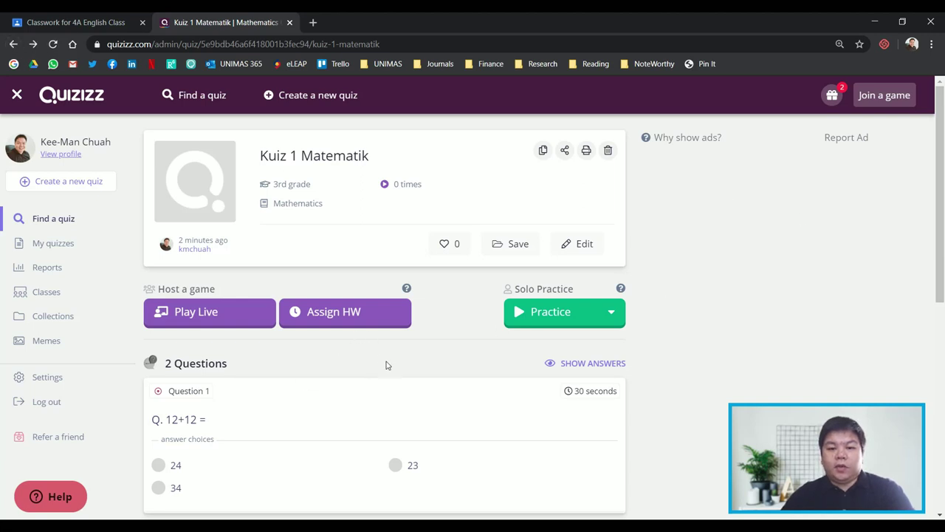
- Begin assigning the quiz as homework, with Apr 20th as the deadline date and 02 PM as the hour
{"action": "scroll", "coordinate": [397, 367], "scroll_direction": "down", "scroll_amount": 1}
{"action": "scroll", "coordinate": [430, 359], "scroll_direction": "up", "scroll_amount": 1}
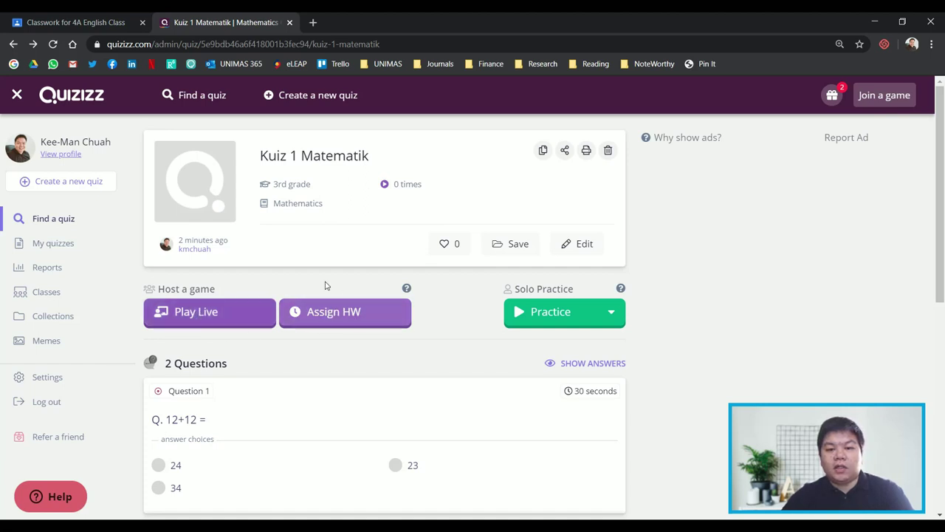
{"action": "left_click", "coordinate": [343, 322]}
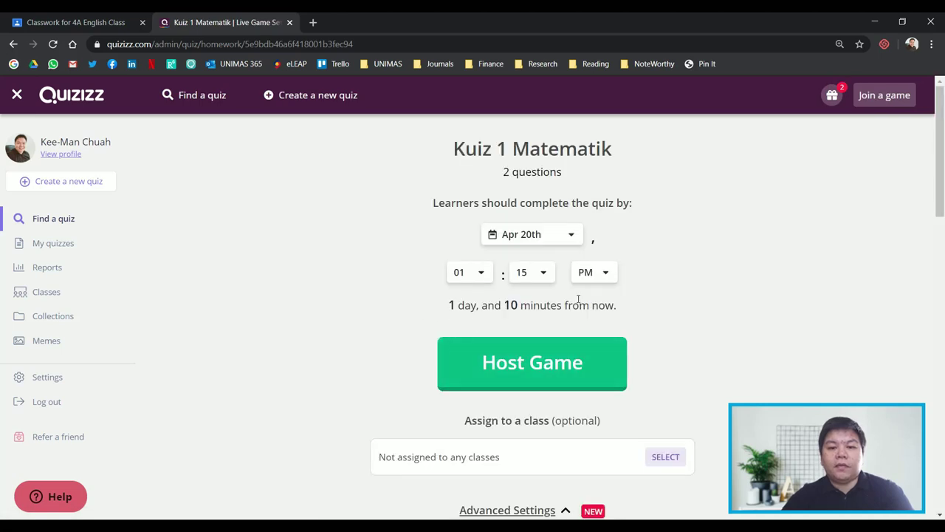
{"action": "left_click", "coordinate": [480, 279]}
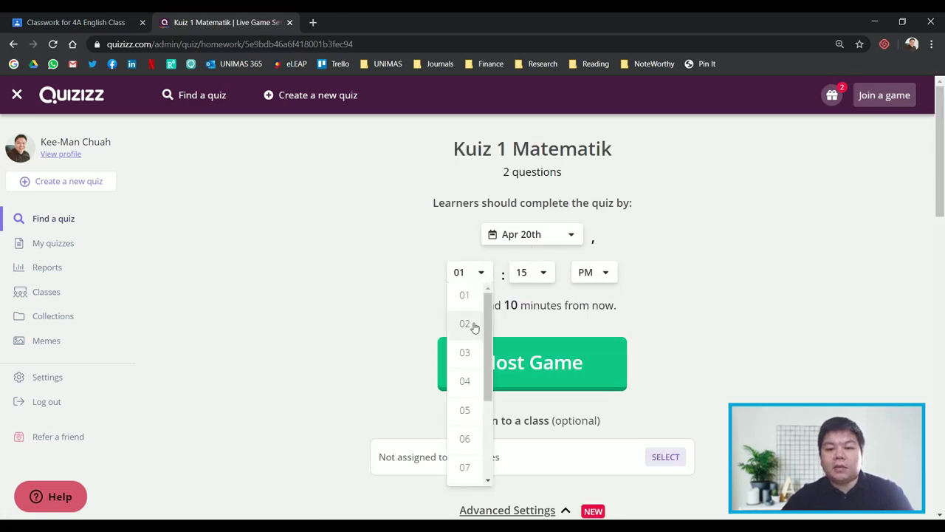
{"action": "left_click", "coordinate": [471, 325]}
{"action": "double_click", "coordinate": [549, 228]}
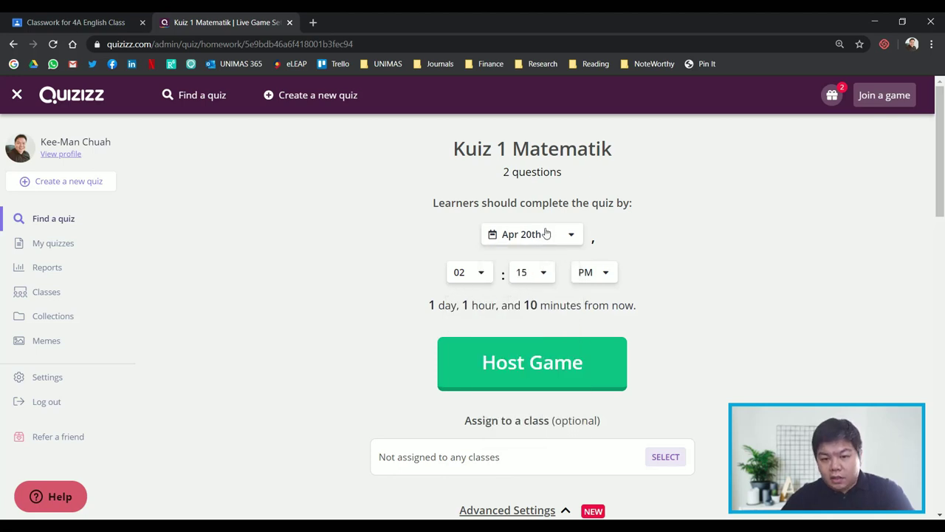
{"action": "left_click", "coordinate": [539, 234]}
{"action": "left_click", "coordinate": [538, 294]}
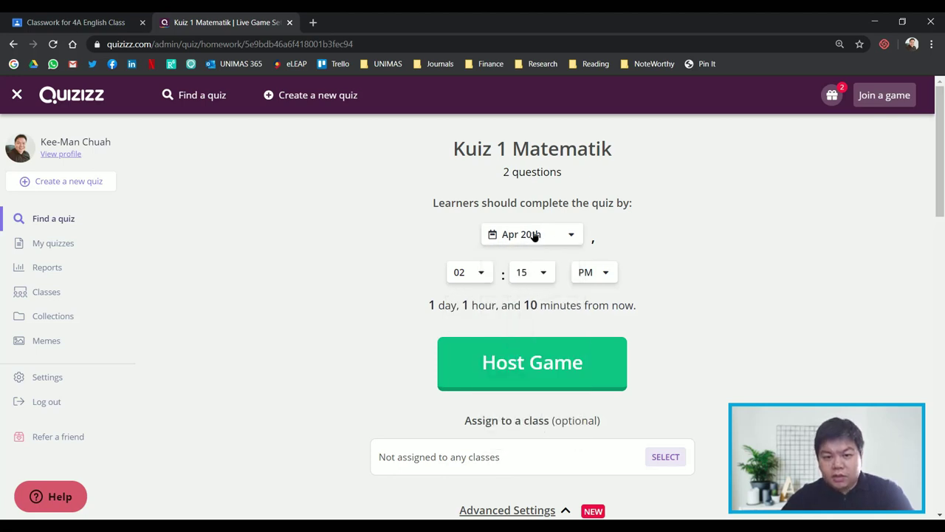
{"action": "left_click", "coordinate": [533, 234]}
{"action": "left_click", "coordinate": [519, 294]}
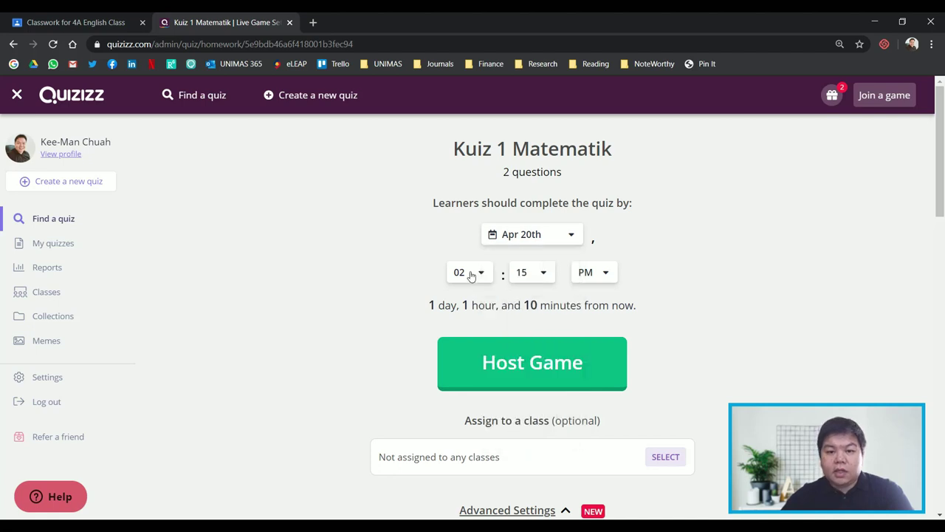
- Set the homework deadline time to 05:00 PM
{"action": "left_click", "coordinate": [471, 275]}
{"action": "left_click", "coordinate": [465, 411]}
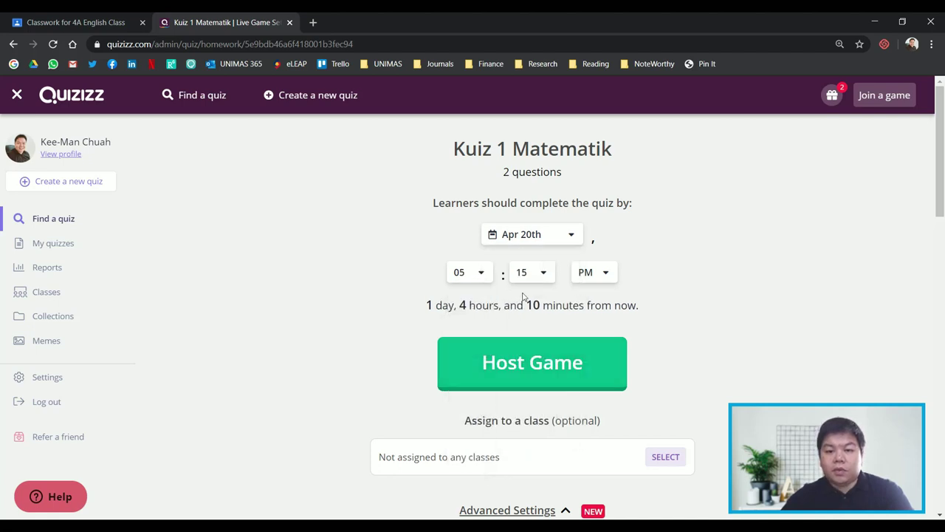
{"action": "left_click", "coordinate": [536, 279]}
{"action": "left_click", "coordinate": [534, 296]}
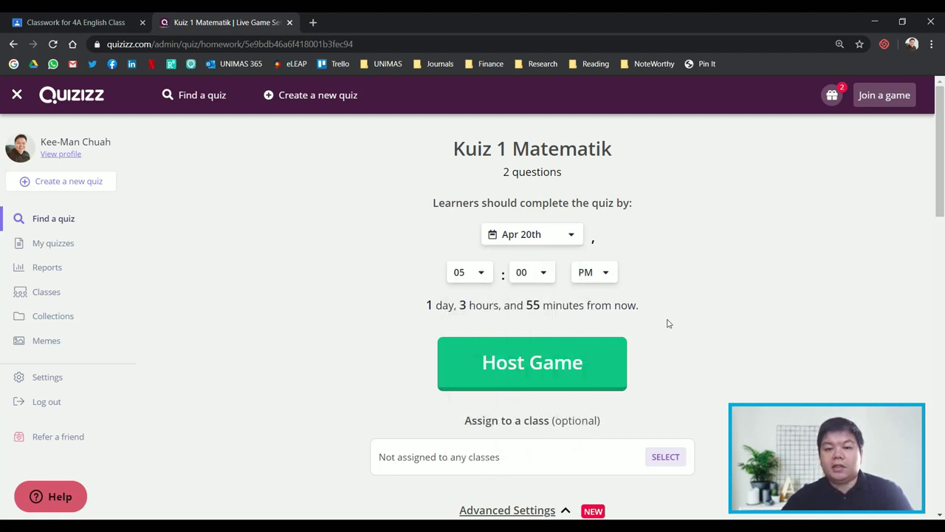
{"action": "scroll", "coordinate": [726, 306], "scroll_direction": "down", "scroll_amount": 1}
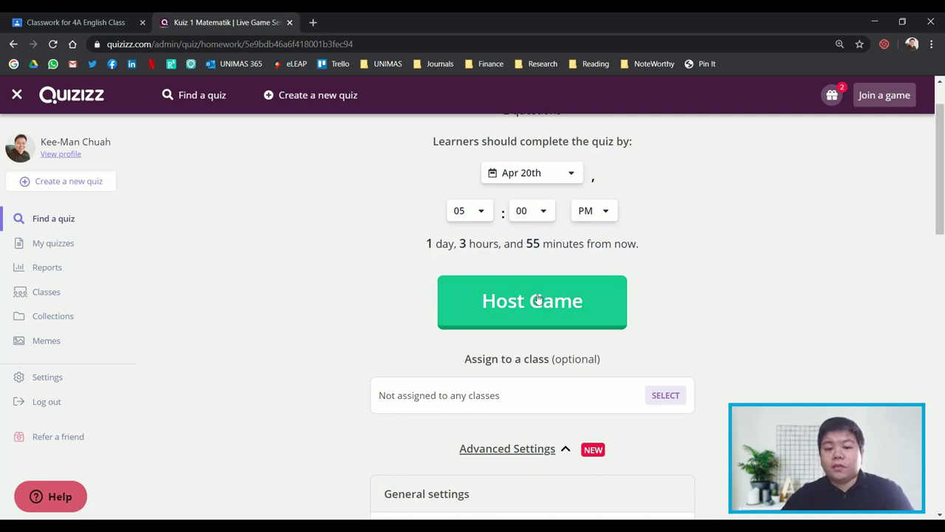
- Host the homework game, choose sharing to Google Classroom, and authorise Quizizz with the existing Google account
{"action": "left_click", "coordinate": [537, 301]}
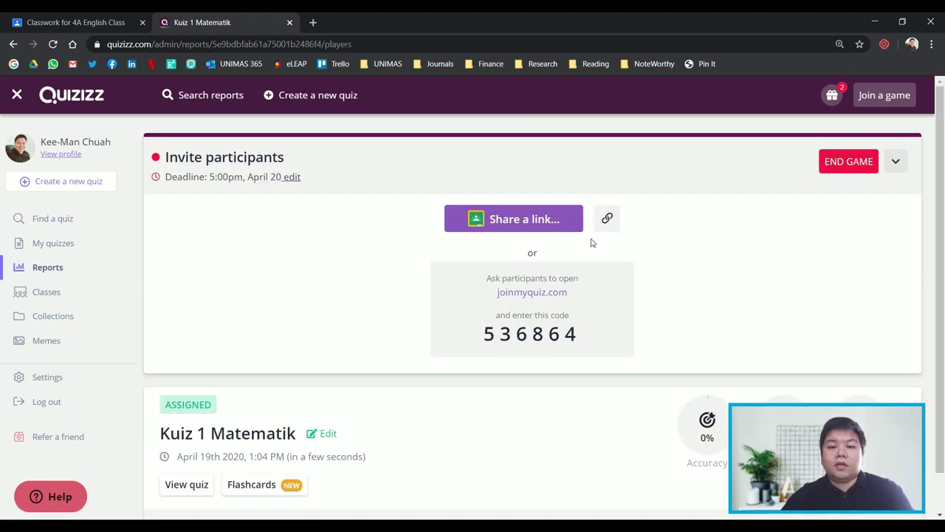
{"action": "left_click", "coordinate": [540, 225]}
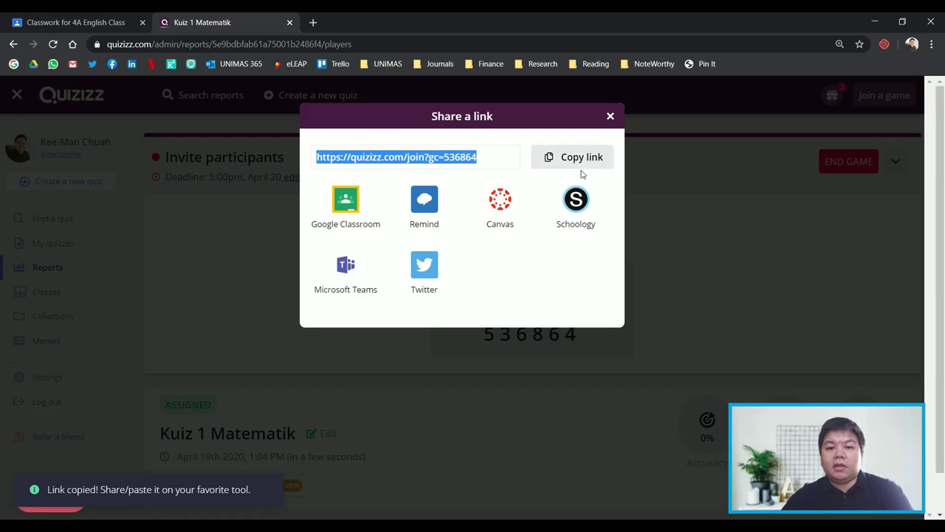
{"action": "left_click", "coordinate": [320, 222]}
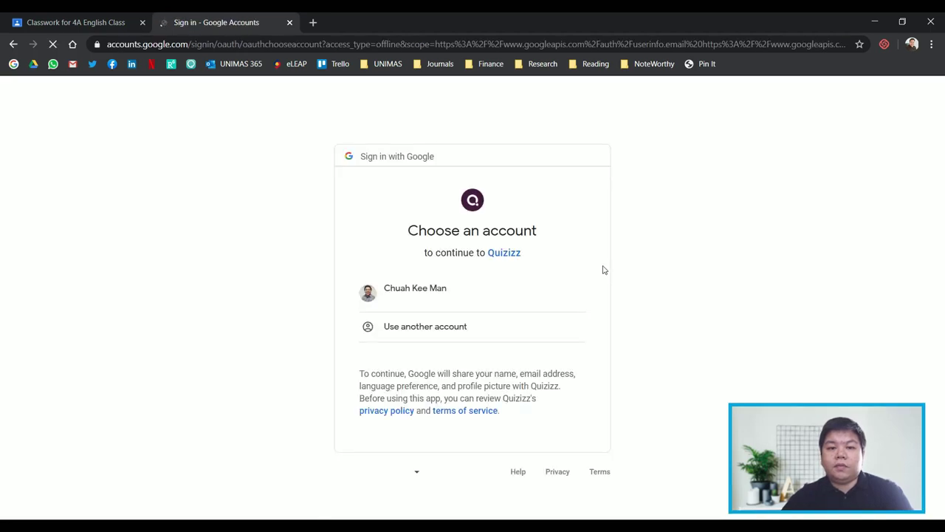
{"action": "left_click", "coordinate": [462, 289]}
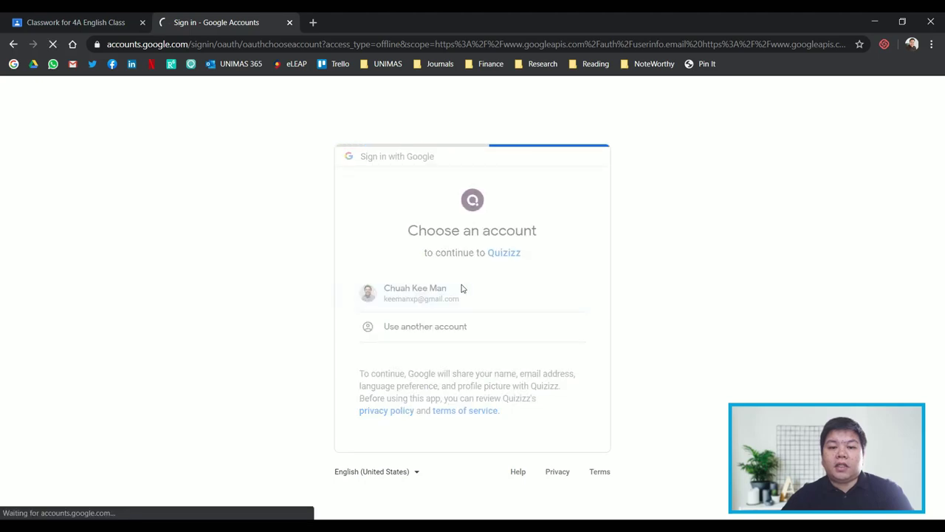
{"action": "scroll", "coordinate": [545, 428], "scroll_direction": "down", "scroll_amount": 3}
{"action": "left_click", "coordinate": [546, 430]}
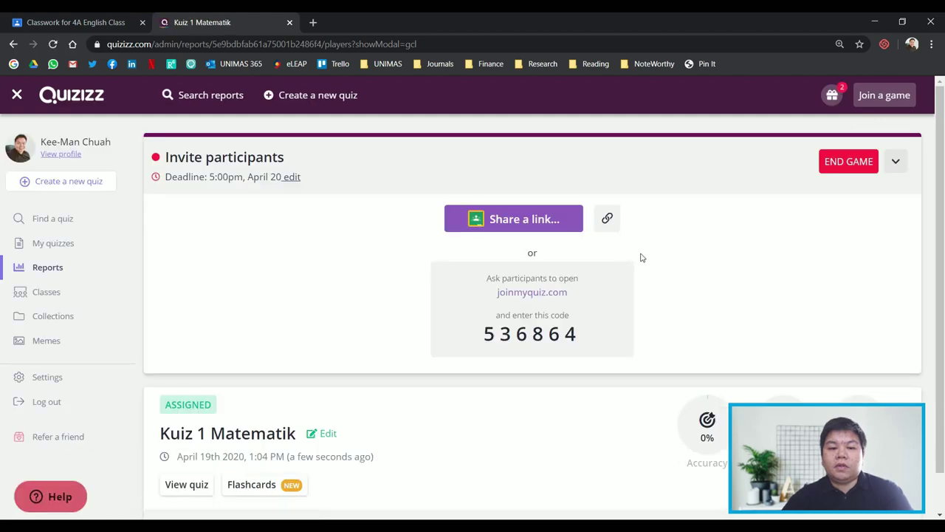
- Share the game to Google Classroom, importing only Kelas 3A Matematik and assigning it to that class
{"action": "scroll", "coordinate": [421, 392], "scroll_direction": "down", "scroll_amount": 1}
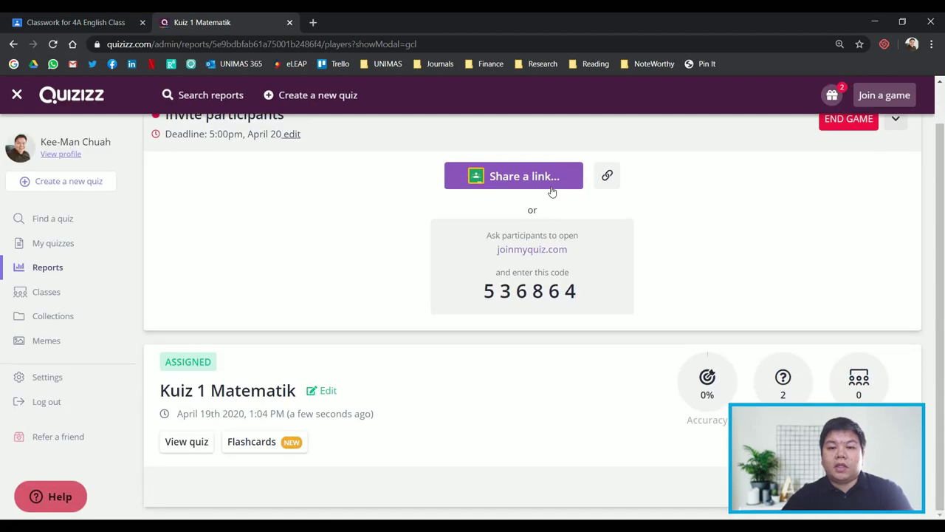
{"action": "left_click", "coordinate": [507, 178]}
{"action": "left_click", "coordinate": [368, 195]}
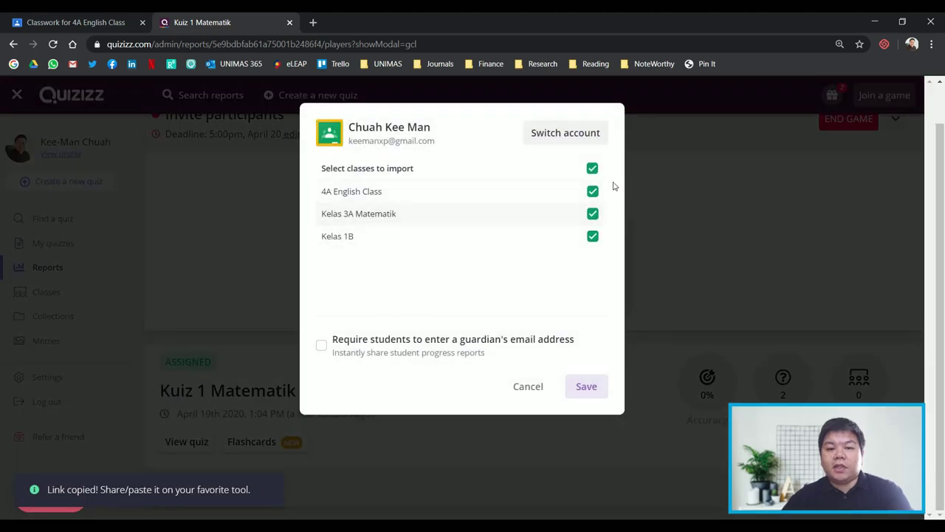
{"action": "left_click", "coordinate": [593, 193]}
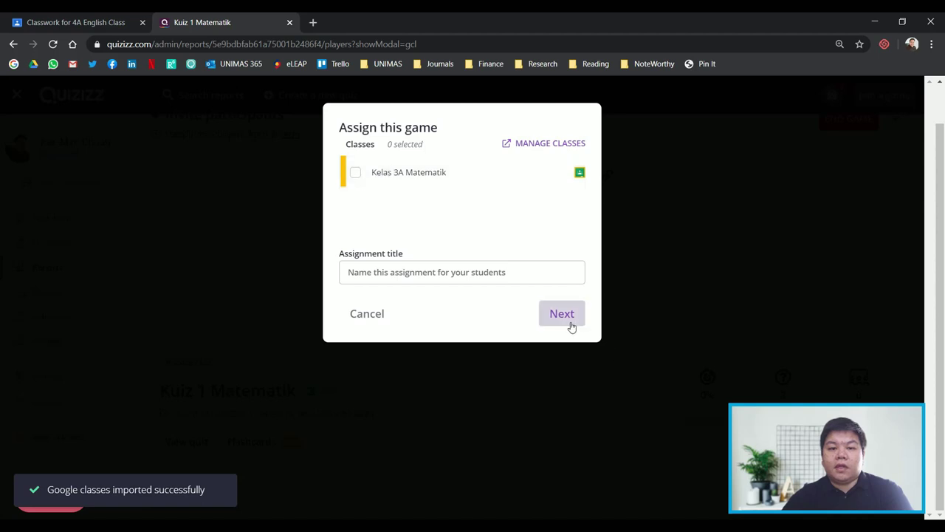
{"action": "left_click", "coordinate": [355, 174]}
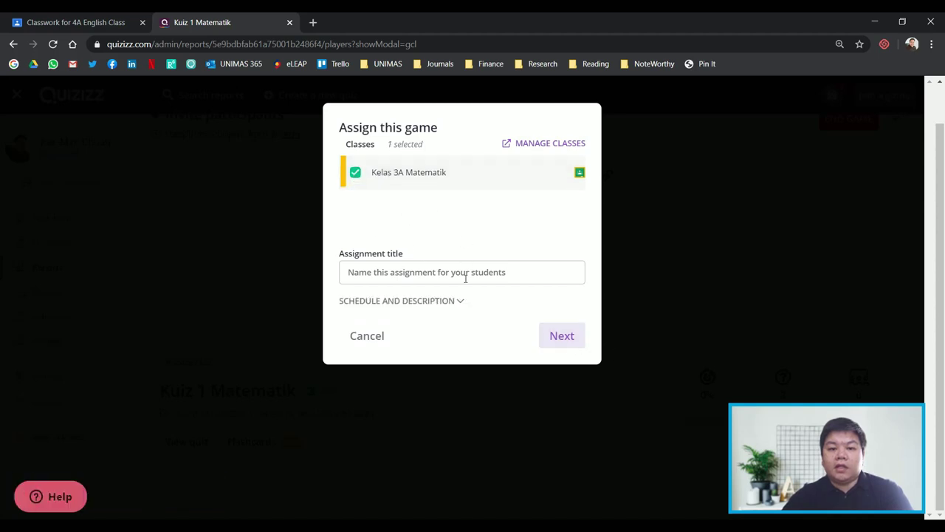
{"action": "left_click", "coordinate": [568, 343]}
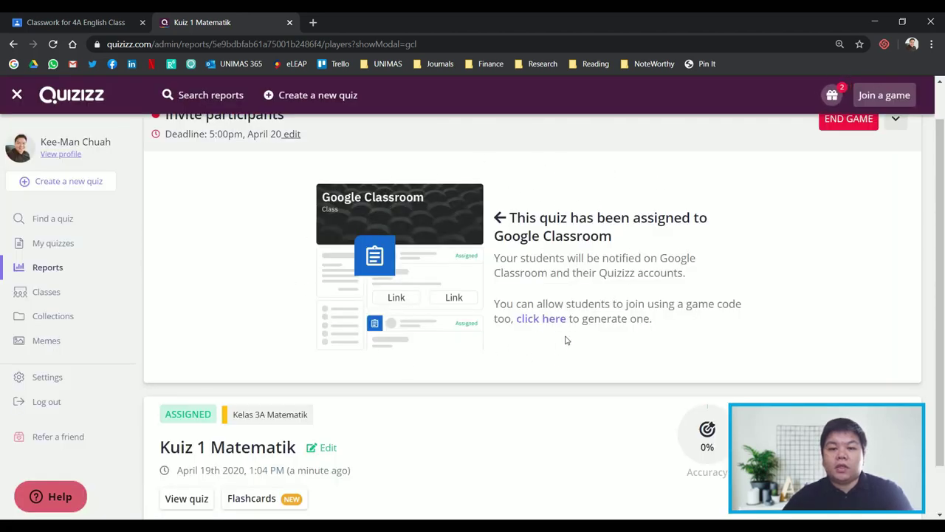
- Switch to Google Classroom and examine the Quizizz posts in the Kelas 3A Matematik stream
{"action": "left_click", "coordinate": [80, 21]}
{"action": "left_click", "coordinate": [22, 96]}
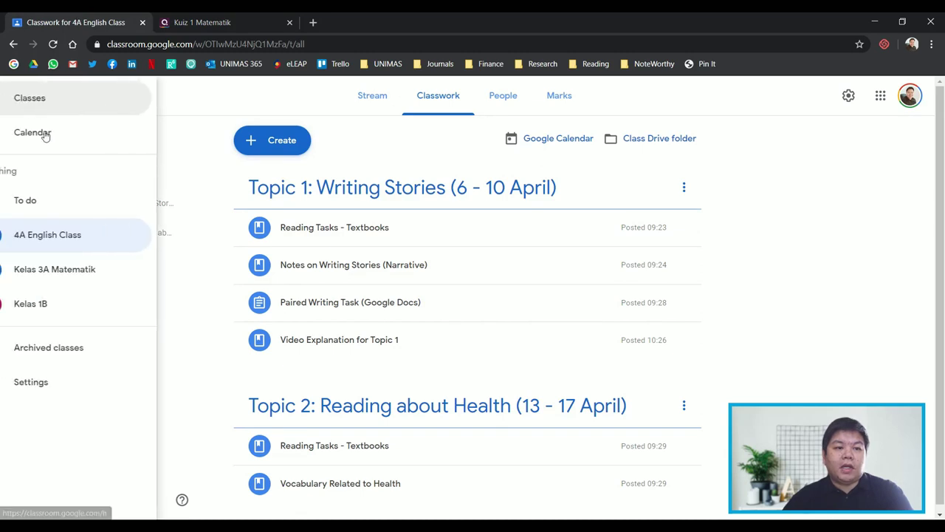
{"action": "left_click", "coordinate": [33, 98]}
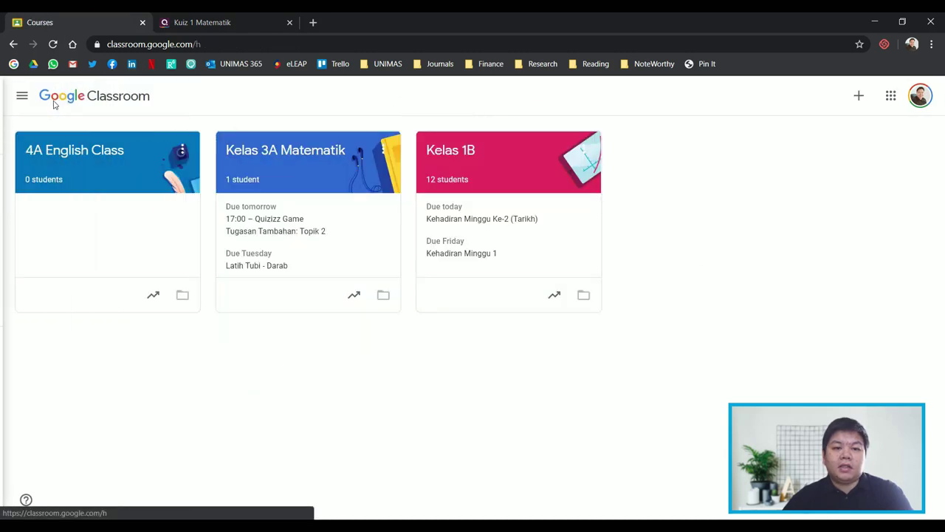
{"action": "left_click", "coordinate": [270, 155]}
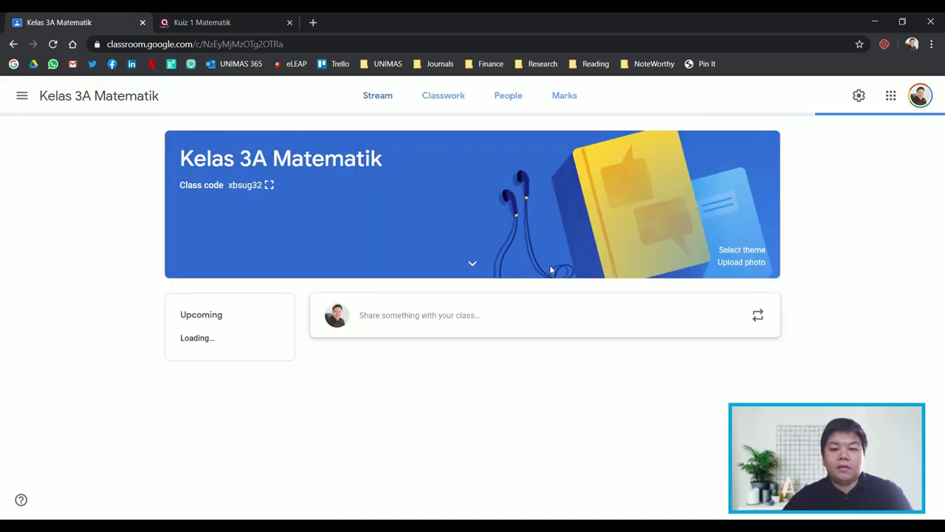
{"action": "scroll", "coordinate": [515, 291], "scroll_direction": "down", "scroll_amount": 2}
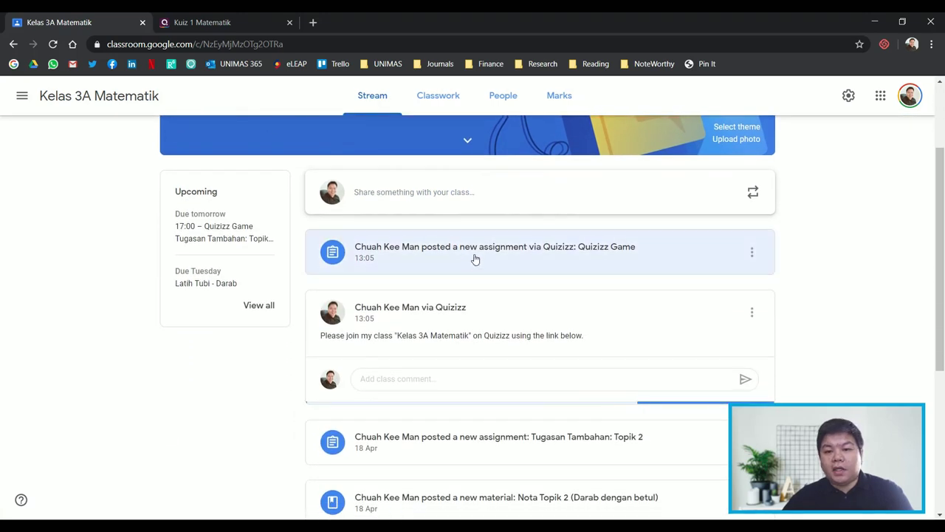
{"action": "scroll", "coordinate": [549, 283], "scroll_direction": "up", "scroll_amount": 1}
{"action": "scroll", "coordinate": [548, 282], "scroll_direction": "up", "scroll_amount": 1}
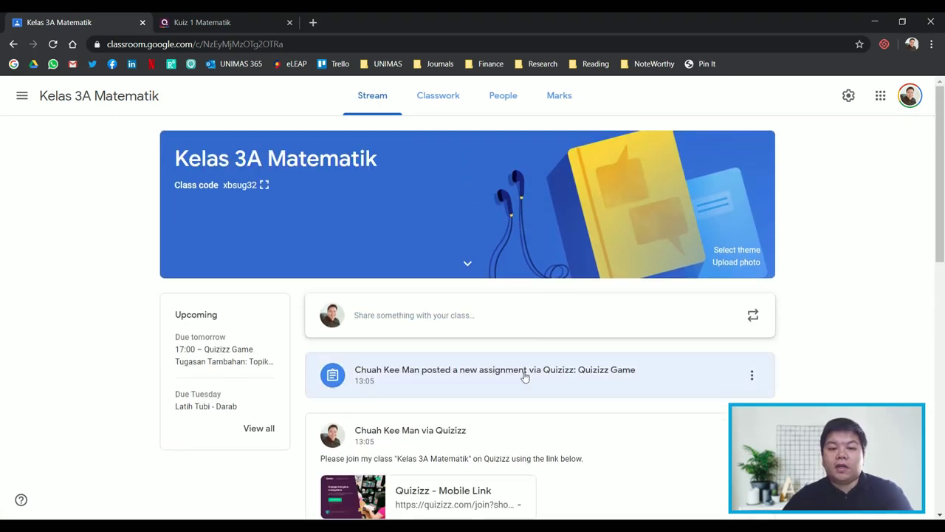
{"action": "scroll", "coordinate": [538, 383], "scroll_direction": "down", "scroll_amount": 2}
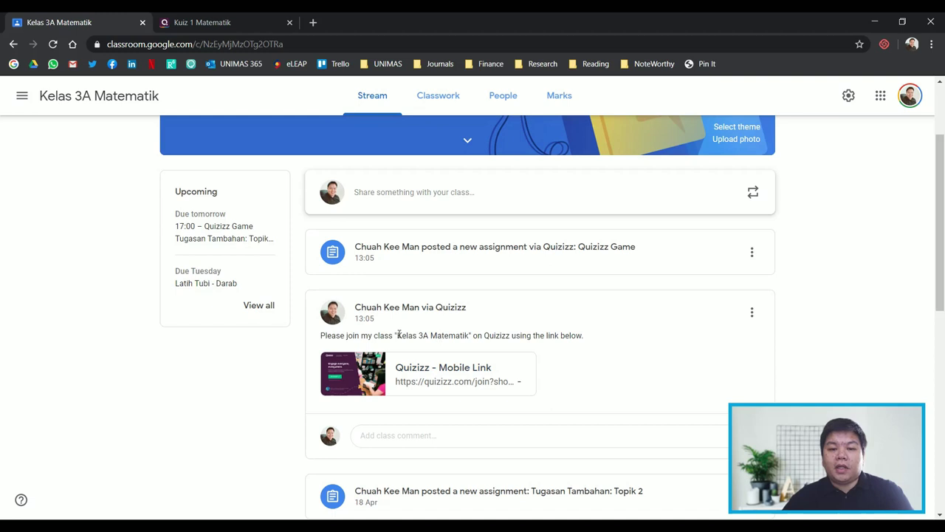
- Follow the Quizizz link in the class post and accept the class invitation without a guardian's e-mail
{"action": "left_click", "coordinate": [446, 371]}
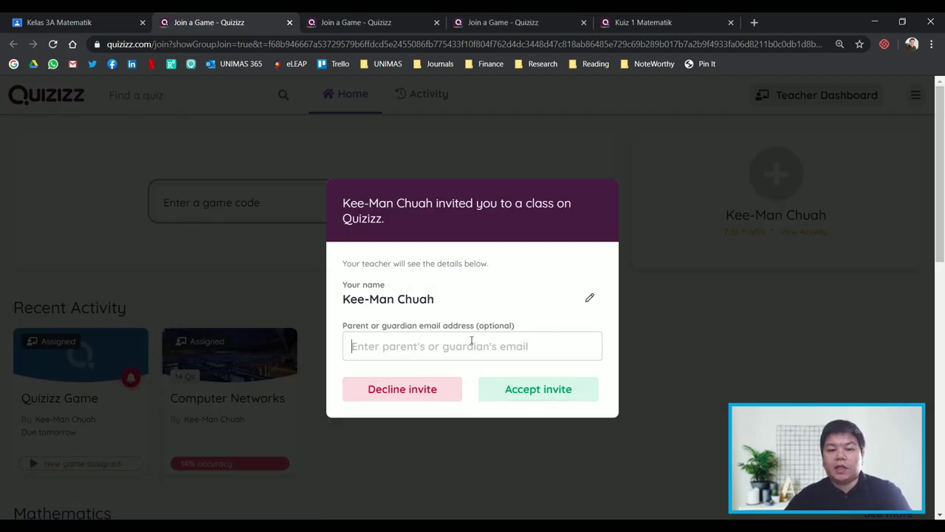
{"action": "left_click", "coordinate": [523, 392]}
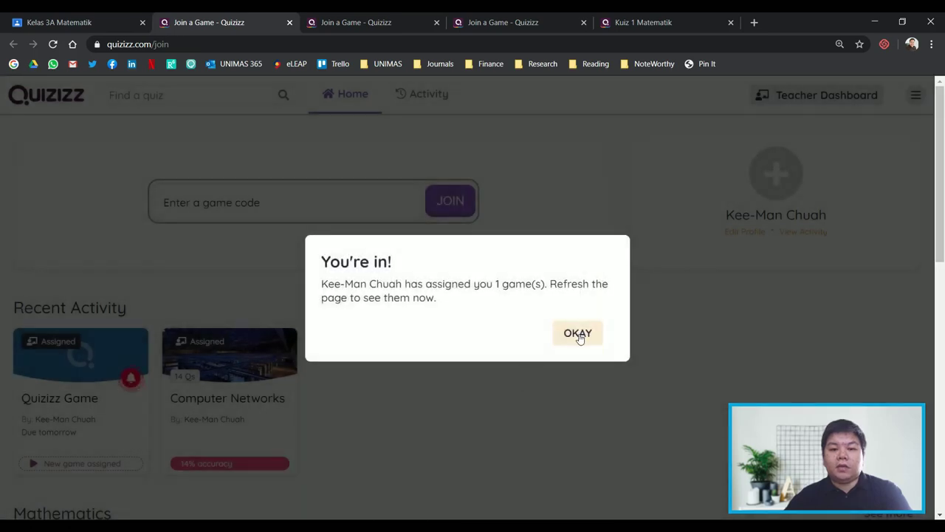
{"action": "left_click", "coordinate": [580, 336]}
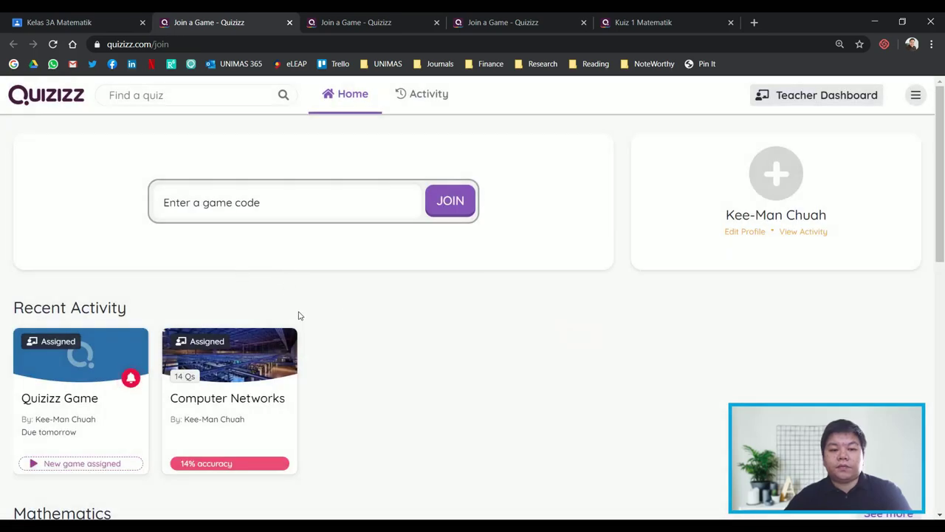
- Open the assigned Quizizz Game, replace the player name with a student's first name, and enter the game
{"action": "scroll", "coordinate": [182, 313], "scroll_direction": "down", "scroll_amount": 3}
{"action": "scroll", "coordinate": [125, 280], "scroll_direction": "up", "scroll_amount": 2}
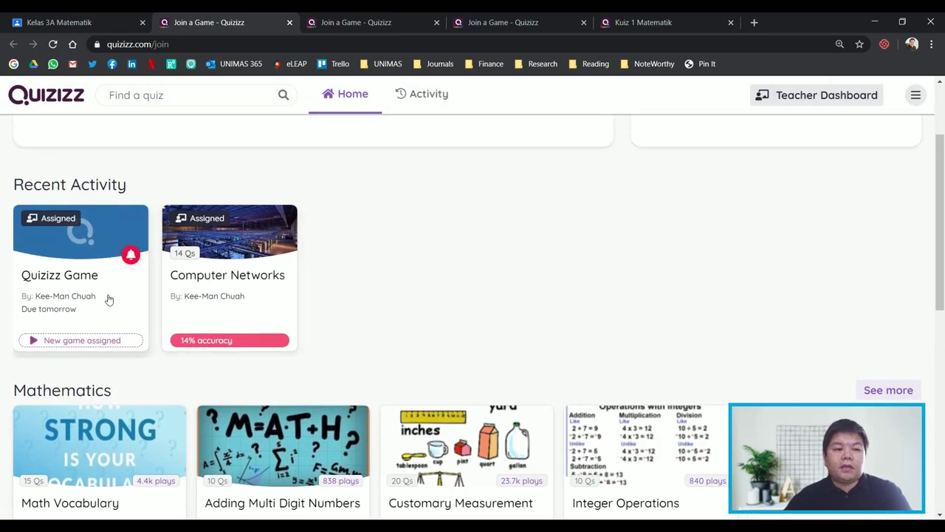
{"action": "scroll", "coordinate": [108, 298], "scroll_direction": "up", "scroll_amount": 2}
{"action": "left_click", "coordinate": [73, 391]}
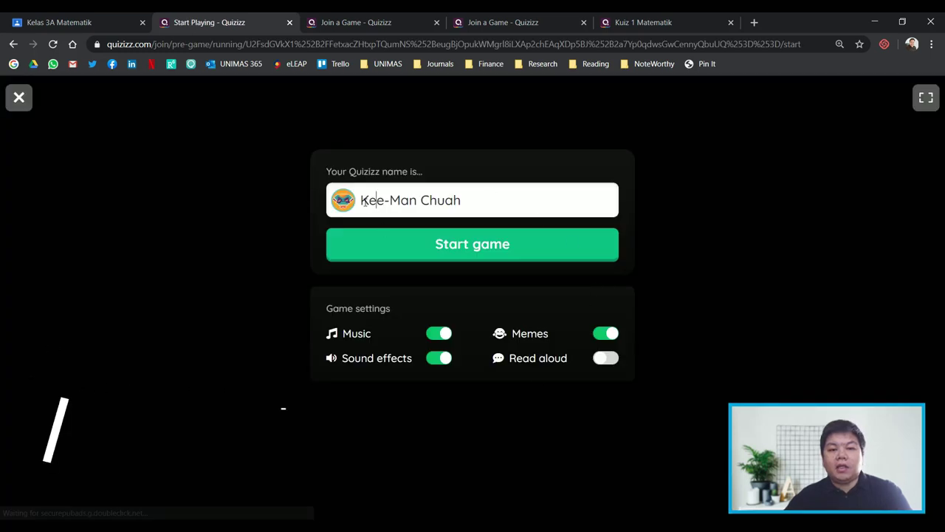
{"action": "left_click_drag", "start_coordinate": [362, 201], "coordinate": [497, 215]}
{"action": "key", "text": "BackSpace"}
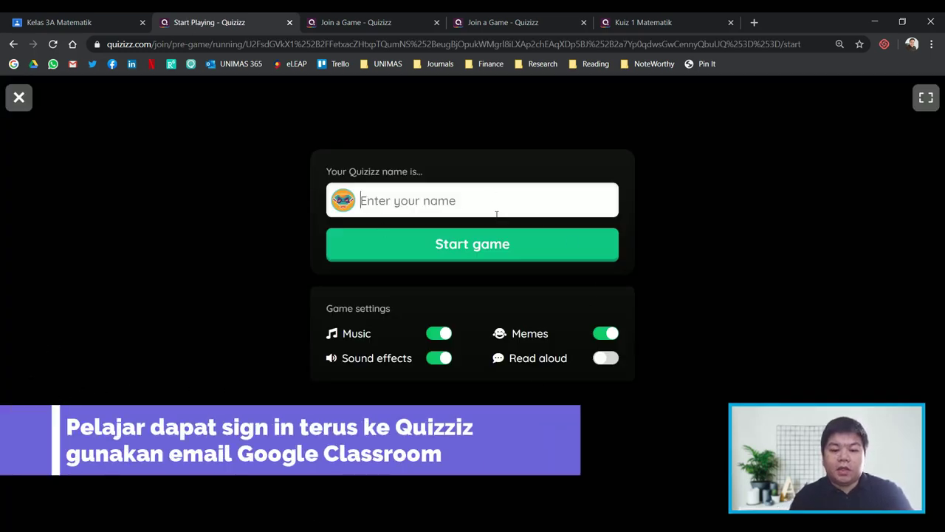
{"action": "type", "text": "S"}
{"action": "key", "text": "BackSpace"}
{"action": "type", "text": "Jason"}
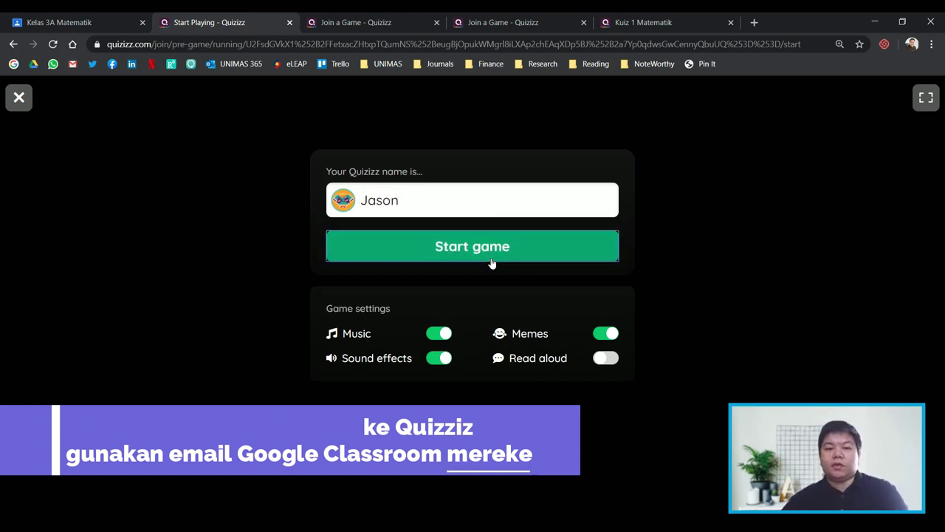
{"action": "left_click", "coordinate": [497, 259]}
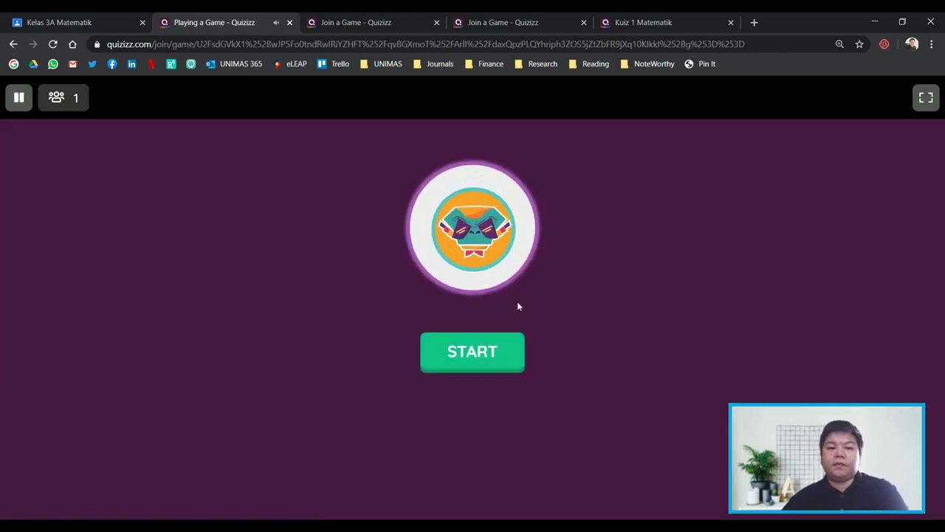
- Start the quiz and answer 24 for 12+12 and 0 for 12x0
{"action": "left_click", "coordinate": [484, 357]}
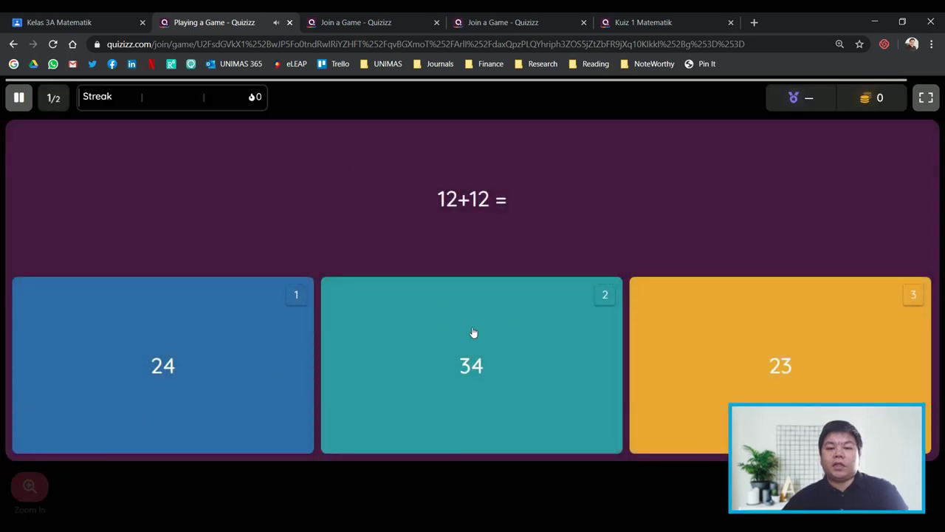
{"action": "left_click", "coordinate": [183, 331]}
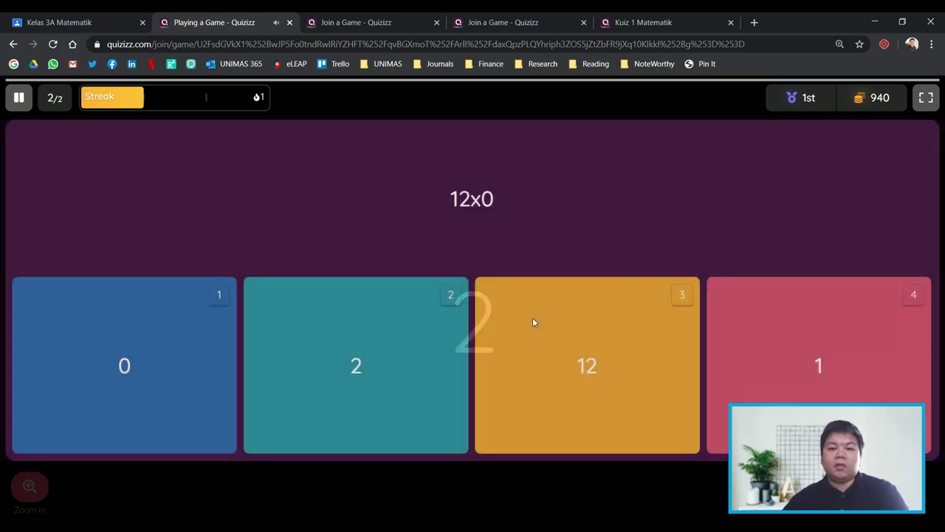
{"action": "left_click", "coordinate": [133, 343]}
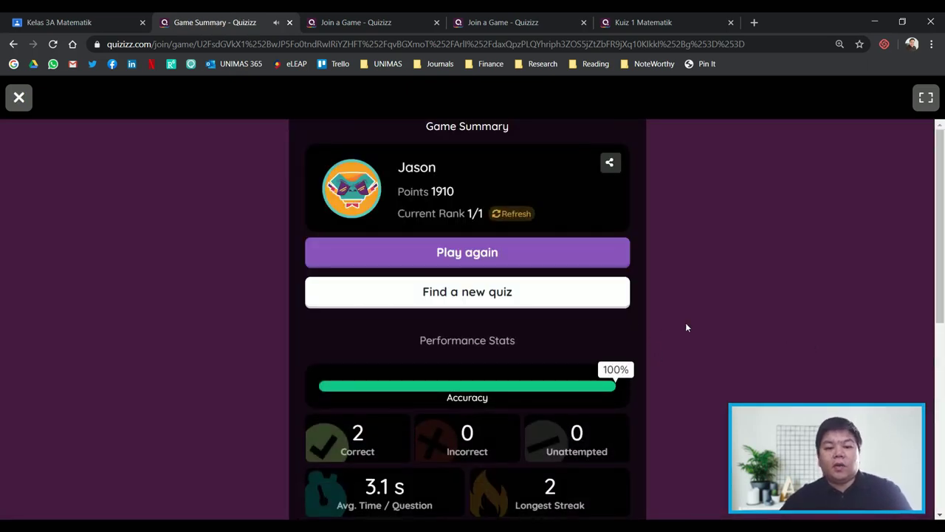
- Return to the teacher's Kuiz 1 Matematik report and examine the join link and game code for participants
{"action": "left_click", "coordinate": [361, 13]}
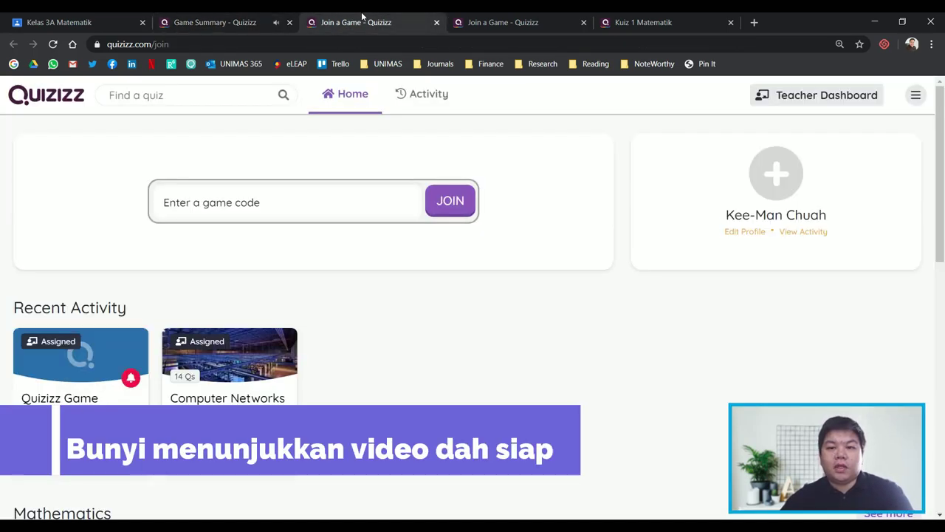
{"action": "left_click", "coordinate": [522, 22]}
{"action": "left_click", "coordinate": [646, 22]}
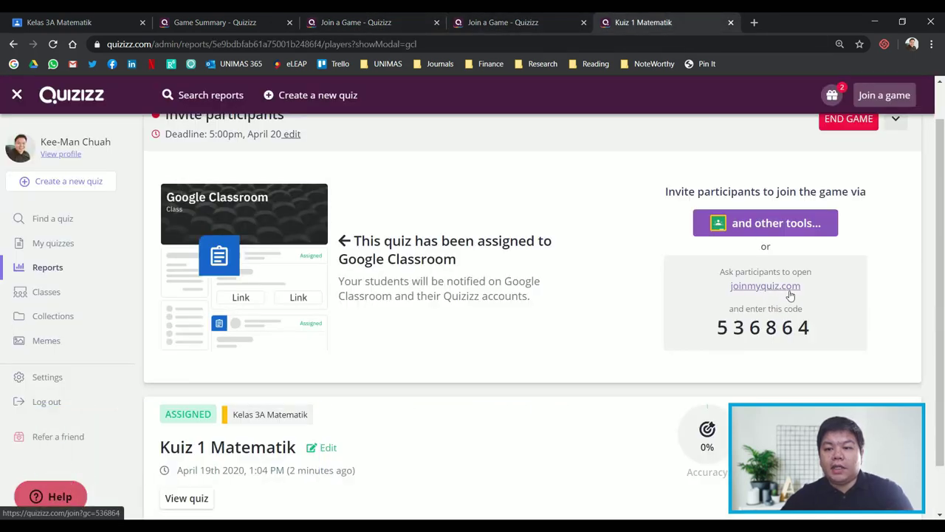
{"action": "left_click_drag", "start_coordinate": [718, 328], "coordinate": [814, 323]}
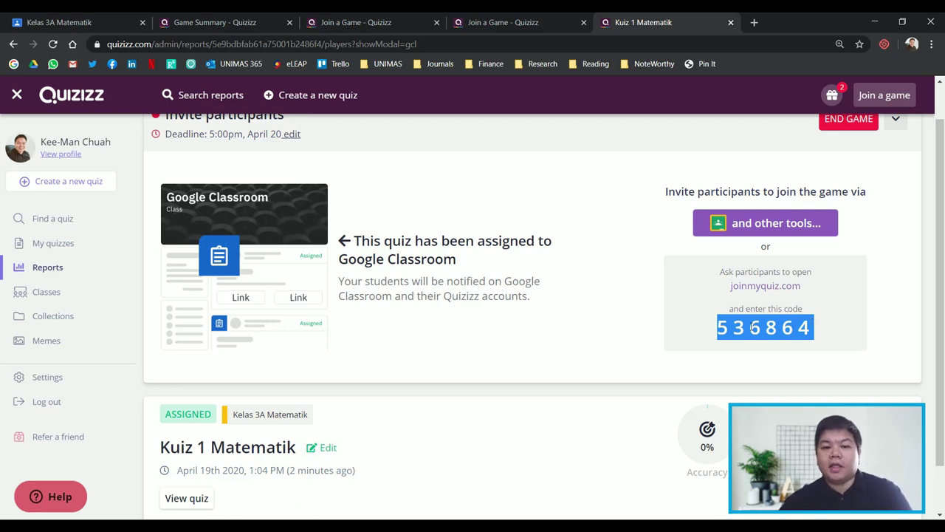
{"action": "left_click", "coordinate": [592, 299]}
{"action": "scroll", "coordinate": [591, 300], "scroll_direction": "up", "scroll_amount": 1}
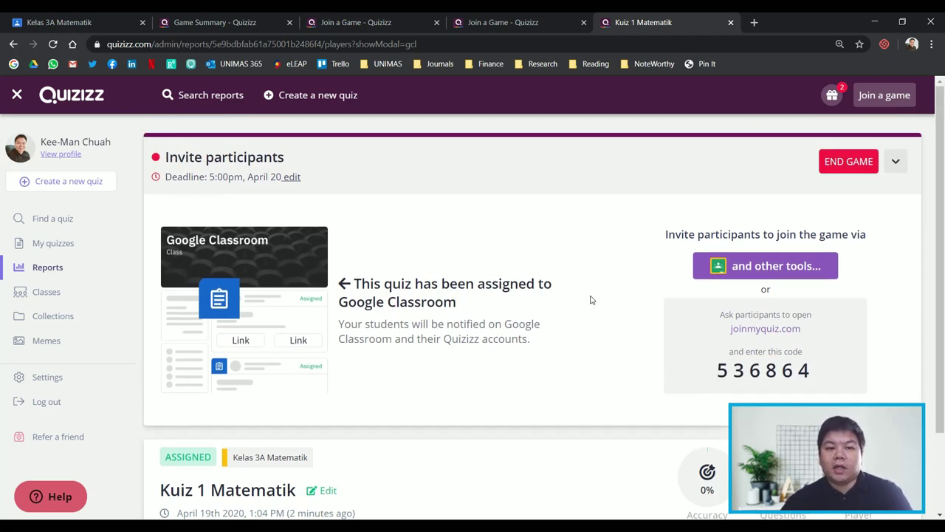
{"action": "scroll", "coordinate": [591, 300], "scroll_direction": "down", "scroll_amount": 1}
{"action": "scroll", "coordinate": [590, 300], "scroll_direction": "up", "scroll_amount": 1}
- Review the teacher's own quiz list, the reports overview, and the class list with its students
{"action": "left_click", "coordinate": [56, 250]}
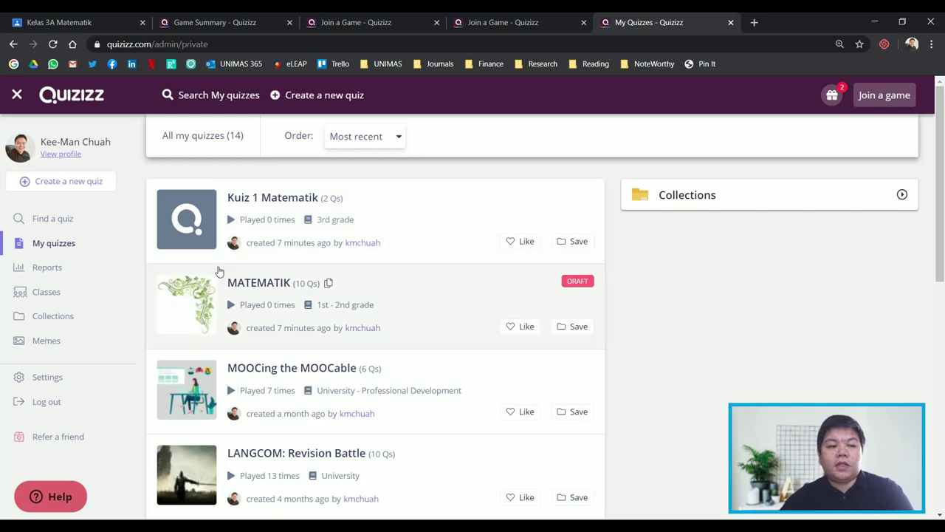
{"action": "left_click", "coordinate": [37, 270]}
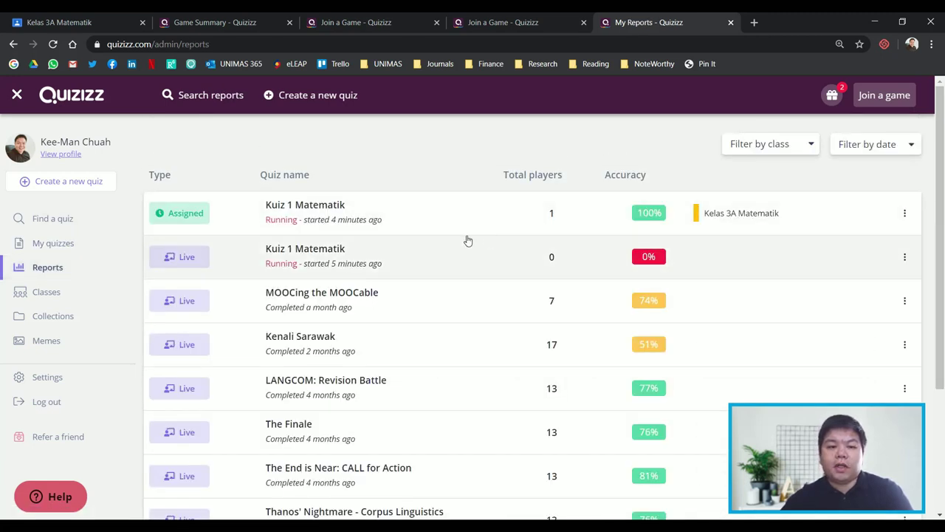
{"action": "left_click", "coordinate": [48, 291]}
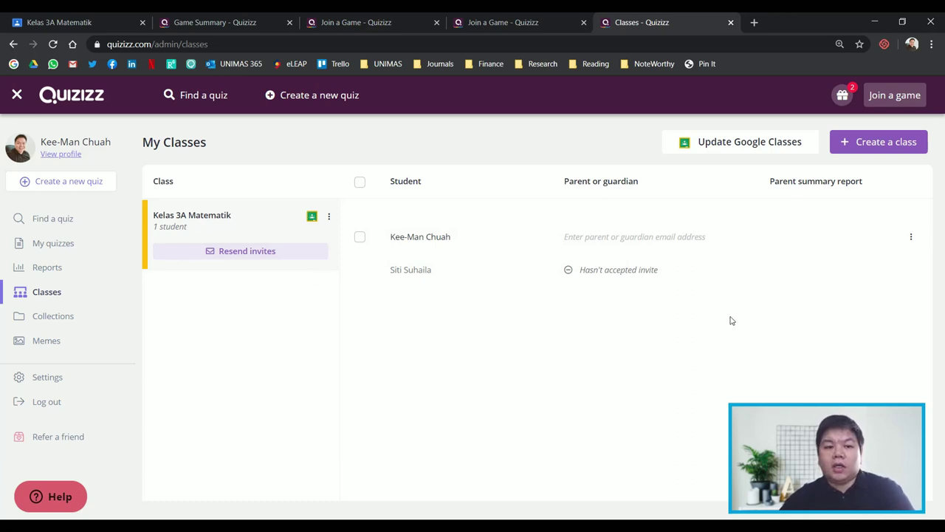
- Import 4A English Class and Kelas 1B from Google Classroom in addition to Kelas 3A Matematik
{"action": "left_click", "coordinate": [747, 153]}
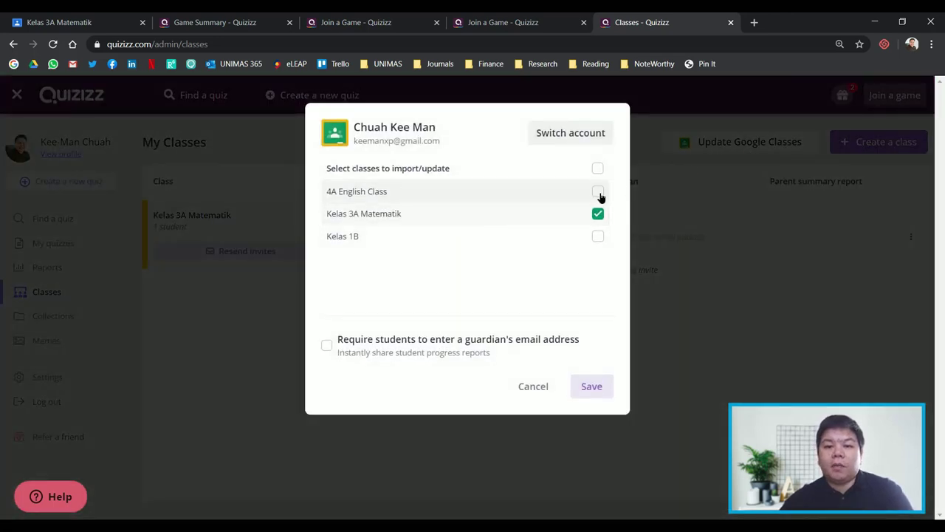
{"action": "left_click", "coordinate": [598, 192]}
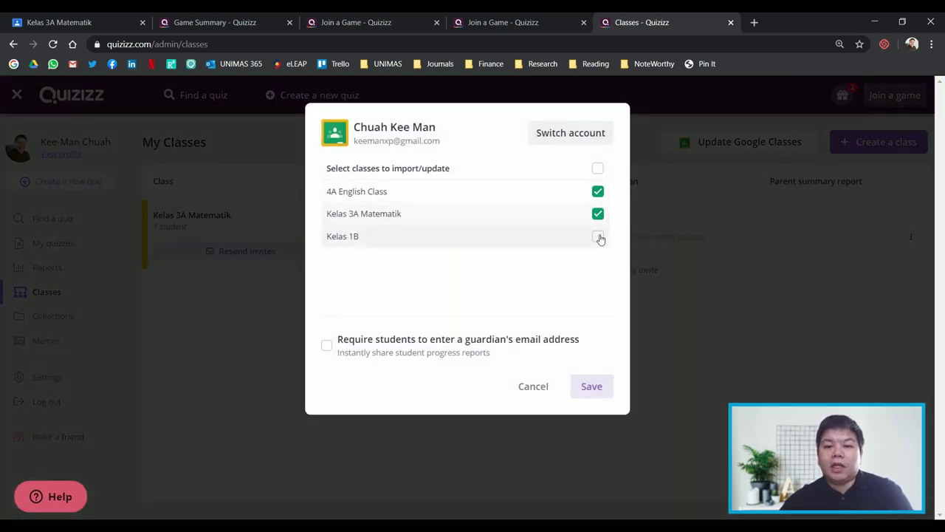
{"action": "left_click", "coordinate": [598, 237]}
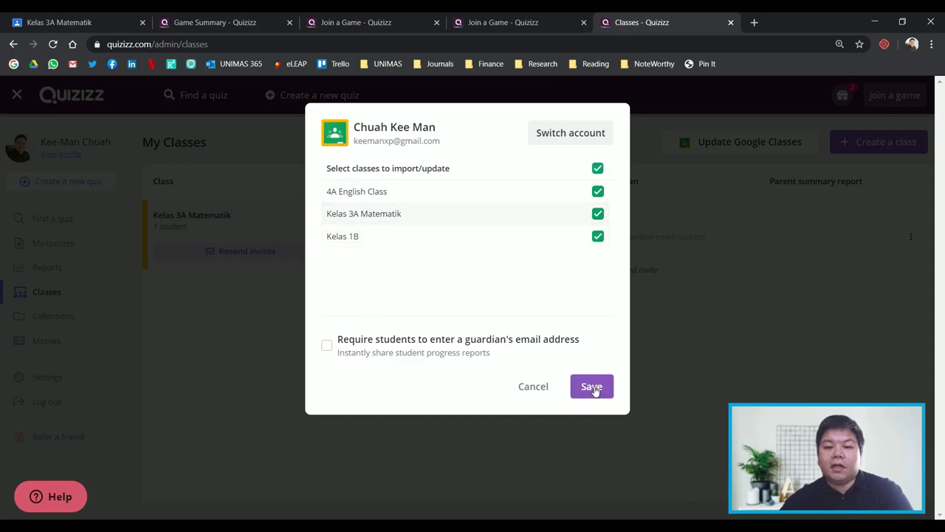
{"action": "left_click", "coordinate": [593, 389]}
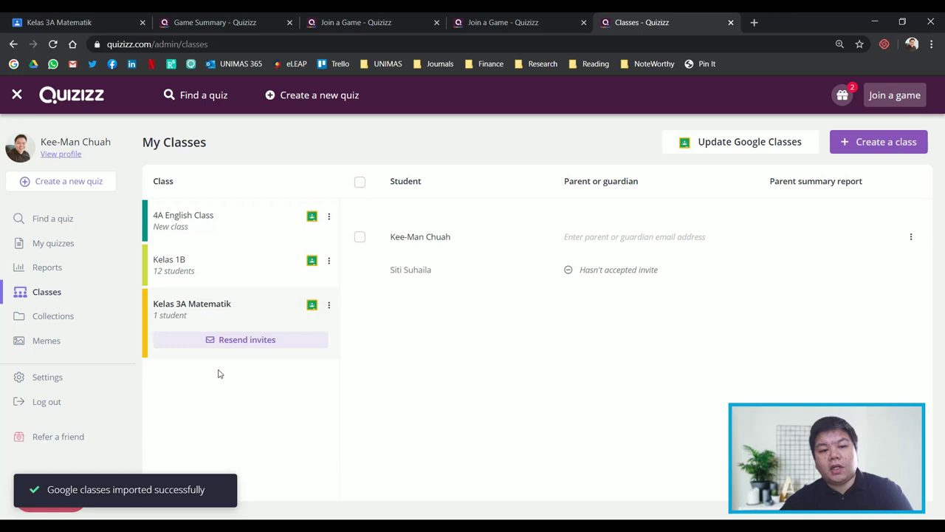
- Examine the student lists of 4A English Class and Kelas 1B, and return to the teacher's own quizzes
{"action": "left_click", "coordinate": [232, 262]}
{"action": "left_click", "coordinate": [232, 220]}
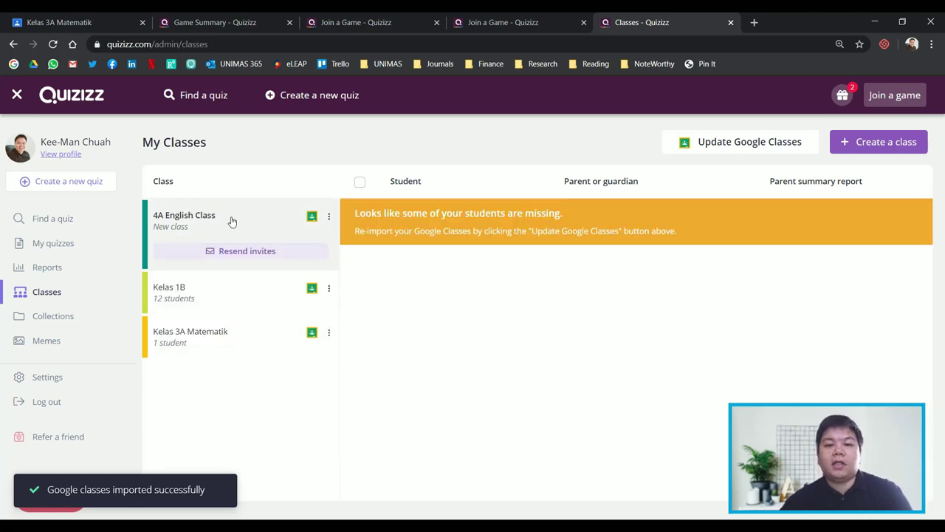
{"action": "left_click", "coordinate": [191, 294]}
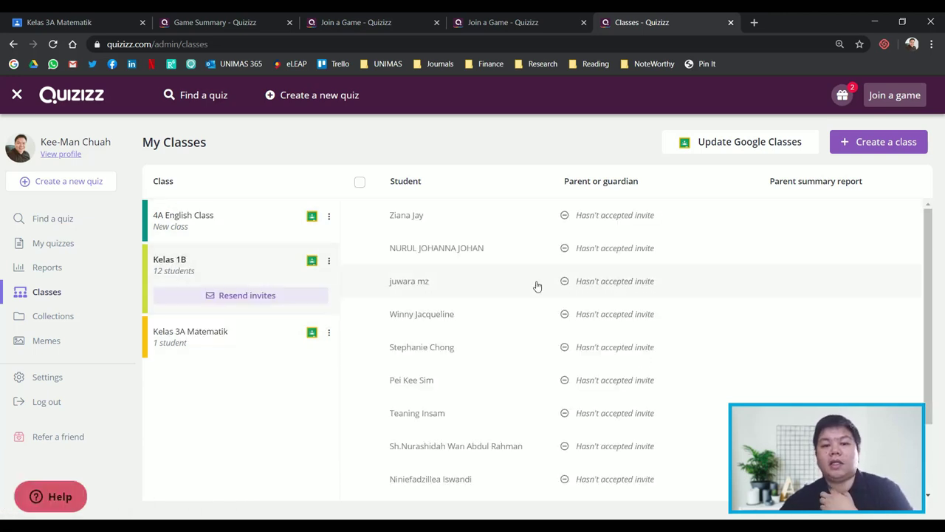
{"action": "left_click", "coordinate": [76, 245]}
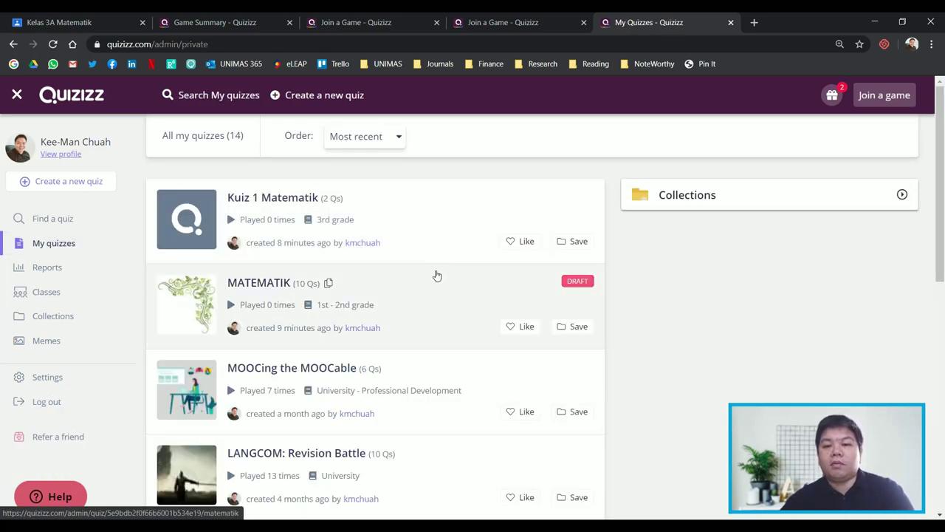